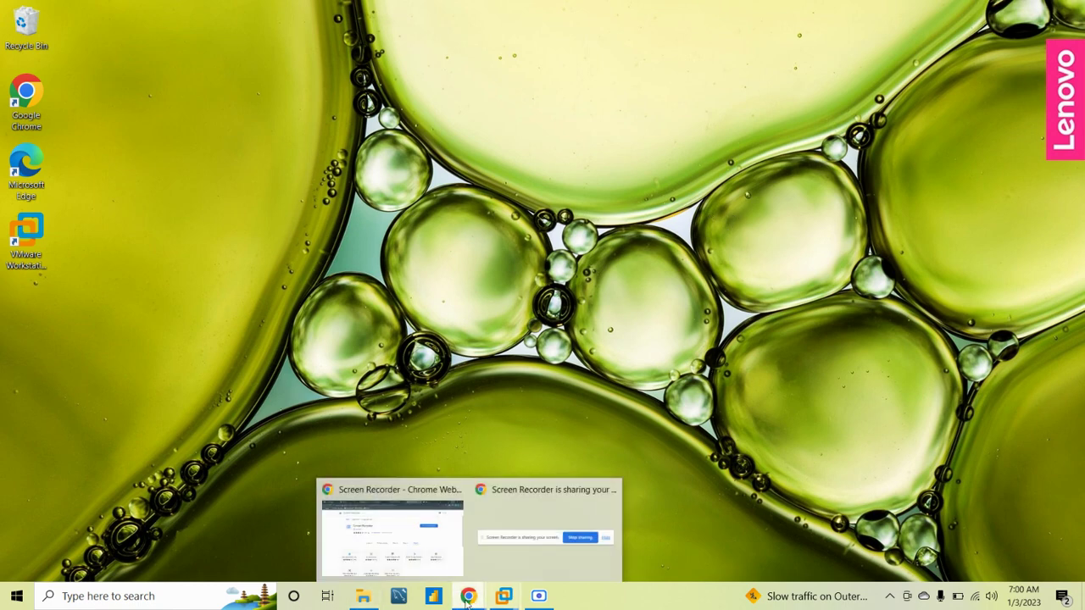
Bring Chrome forward and settle on the zSecurity 'Download Custom Kali' tab
{"action": "left_click", "coordinate": [415, 566]}
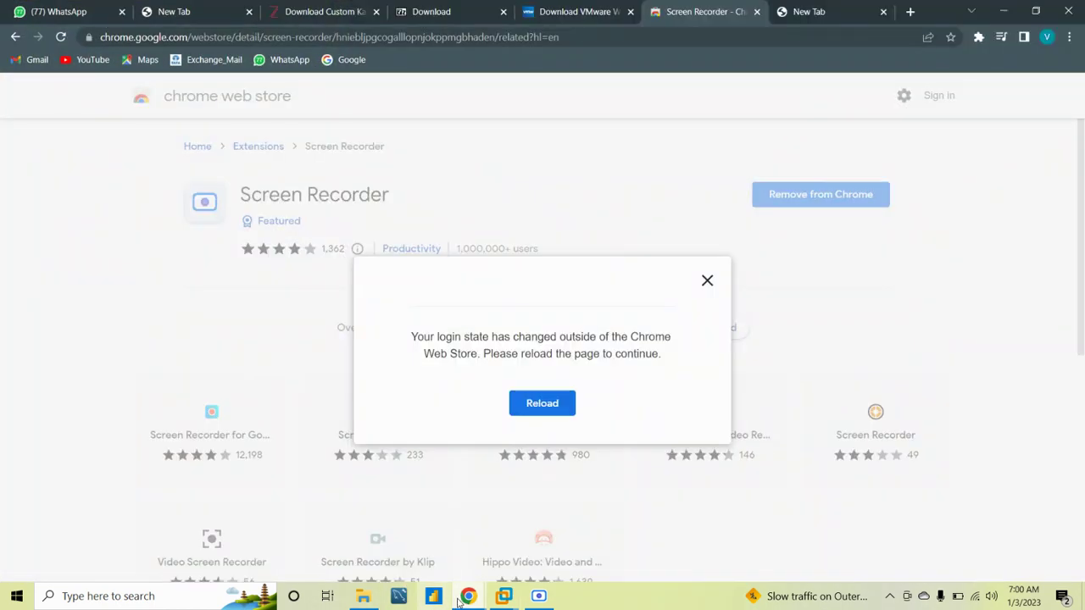
{"action": "left_click", "coordinate": [212, 11]}
{"action": "left_click", "coordinate": [315, 6]}
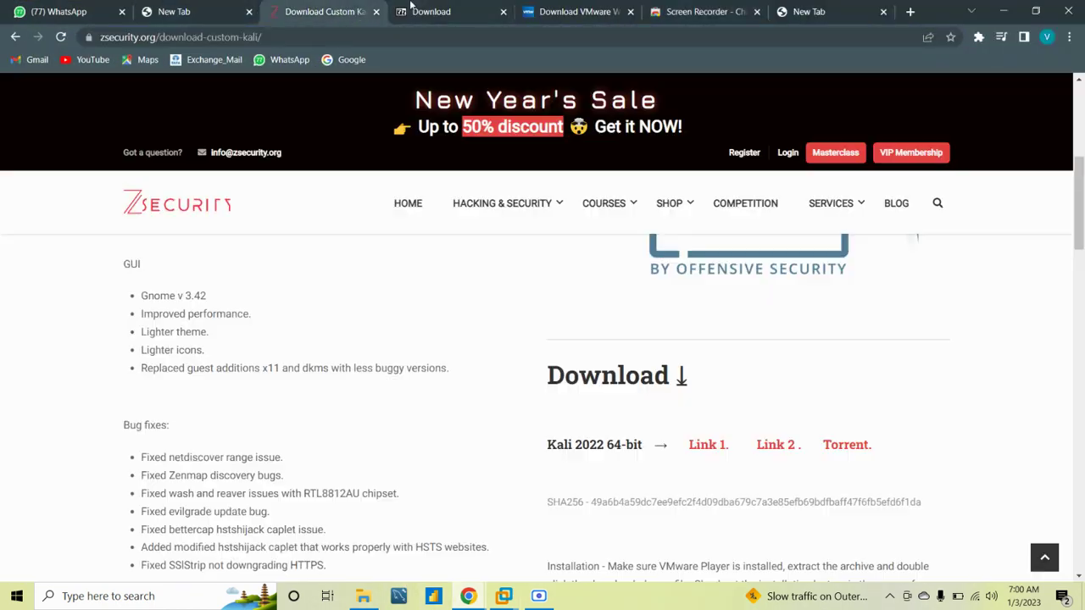
{"action": "left_click", "coordinate": [424, 10]}
{"action": "left_click", "coordinate": [332, 7]}
Scroll through the custom Kali page's feature list
{"action": "scroll", "coordinate": [445, 335], "scroll_direction": "up", "scroll_amount": 5}
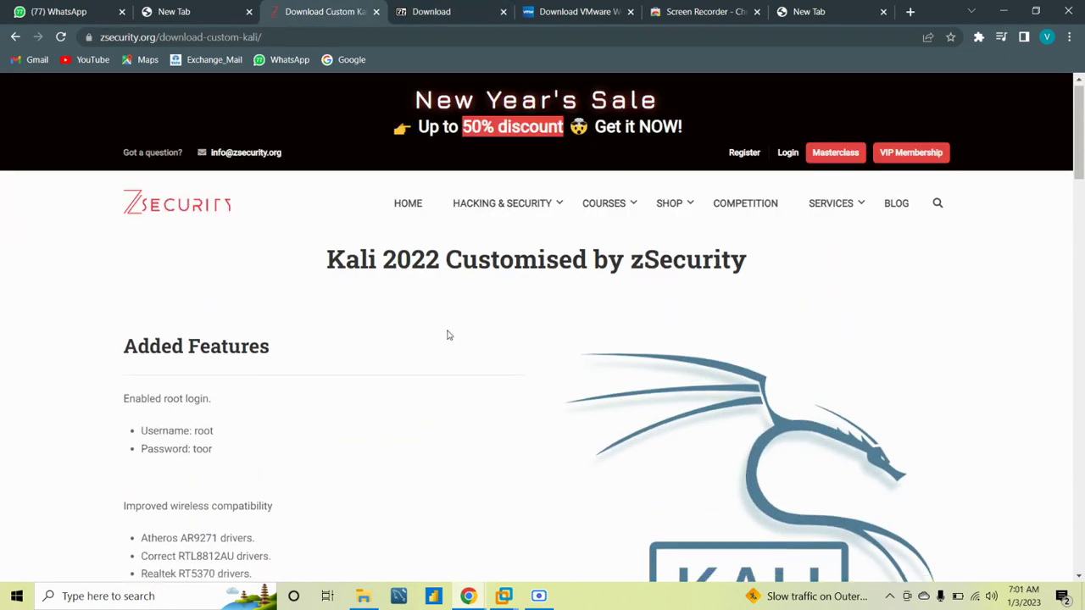
{"action": "scroll", "coordinate": [447, 336], "scroll_direction": "down", "scroll_amount": 5}
{"action": "scroll", "coordinate": [448, 335], "scroll_direction": "up", "scroll_amount": 5}
{"action": "scroll", "coordinate": [448, 335], "scroll_direction": "down", "scroll_amount": 6}
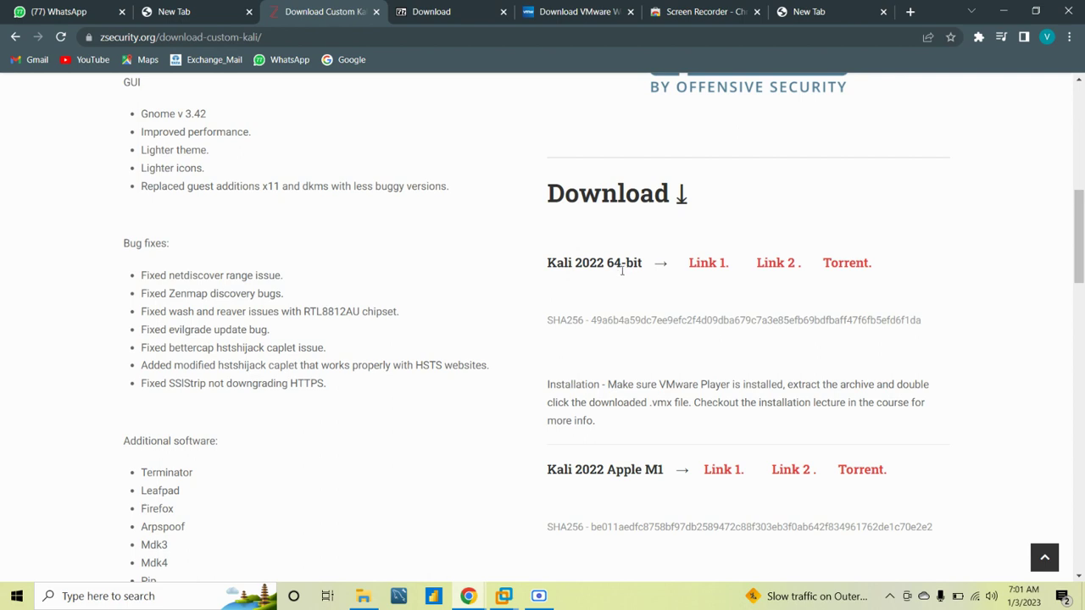
{"action": "scroll", "coordinate": [642, 299], "scroll_direction": "down", "scroll_amount": 3}
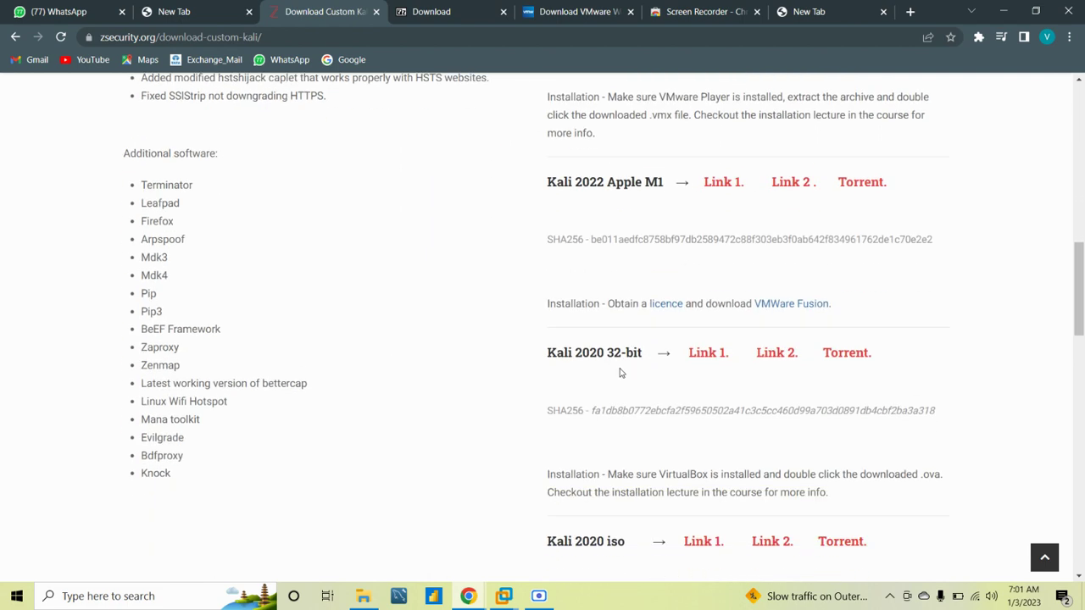
{"action": "scroll", "coordinate": [697, 335], "scroll_direction": "up", "scroll_amount": 3}
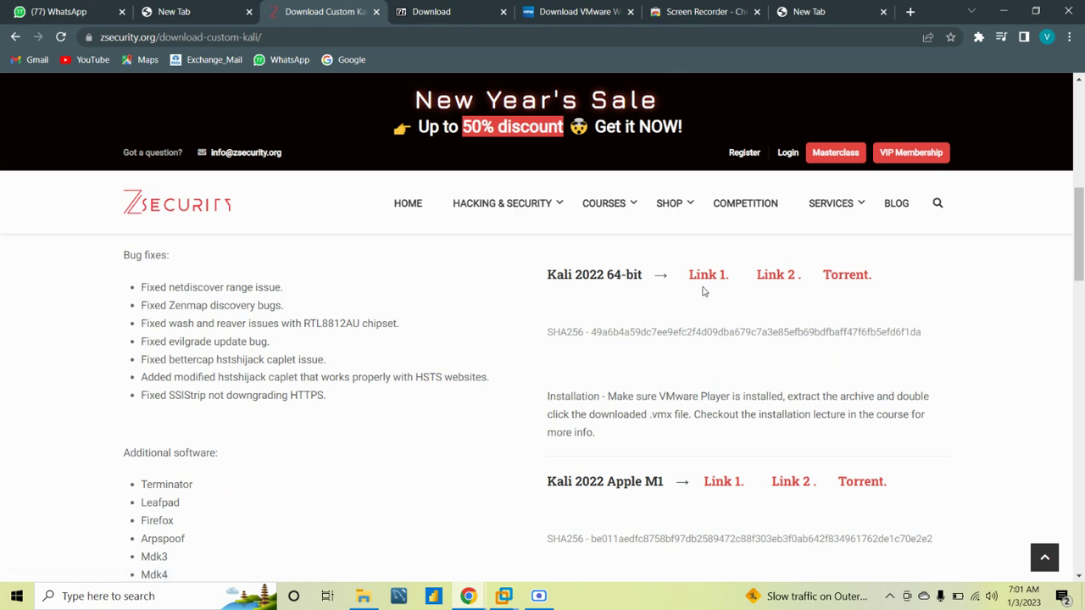
{"action": "scroll", "coordinate": [383, 337], "scroll_direction": "up", "scroll_amount": 3}
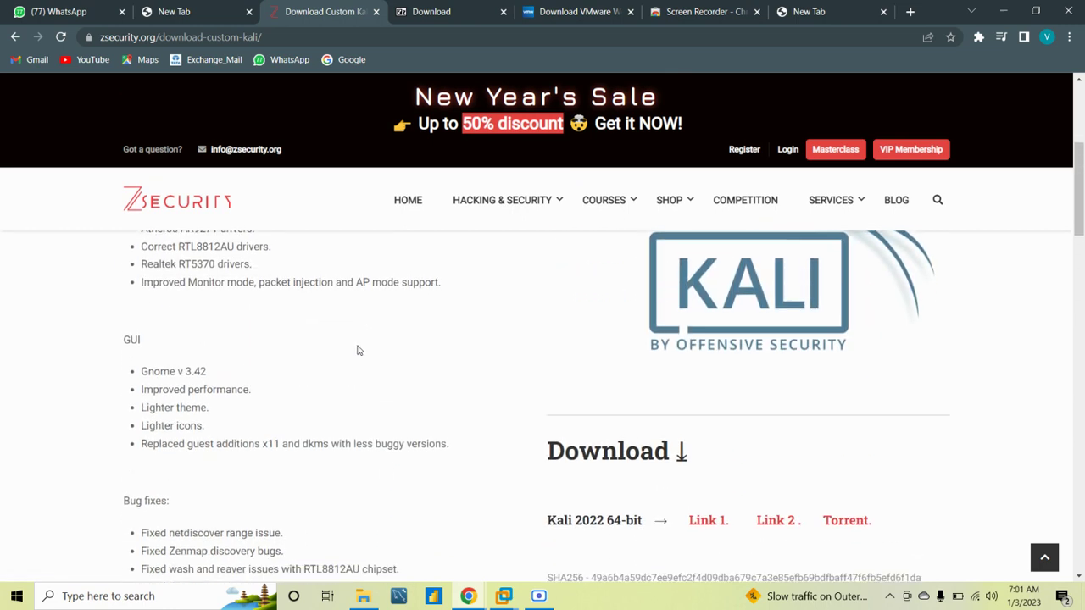
{"action": "scroll", "coordinate": [322, 394], "scroll_direction": "down", "scroll_amount": 6}
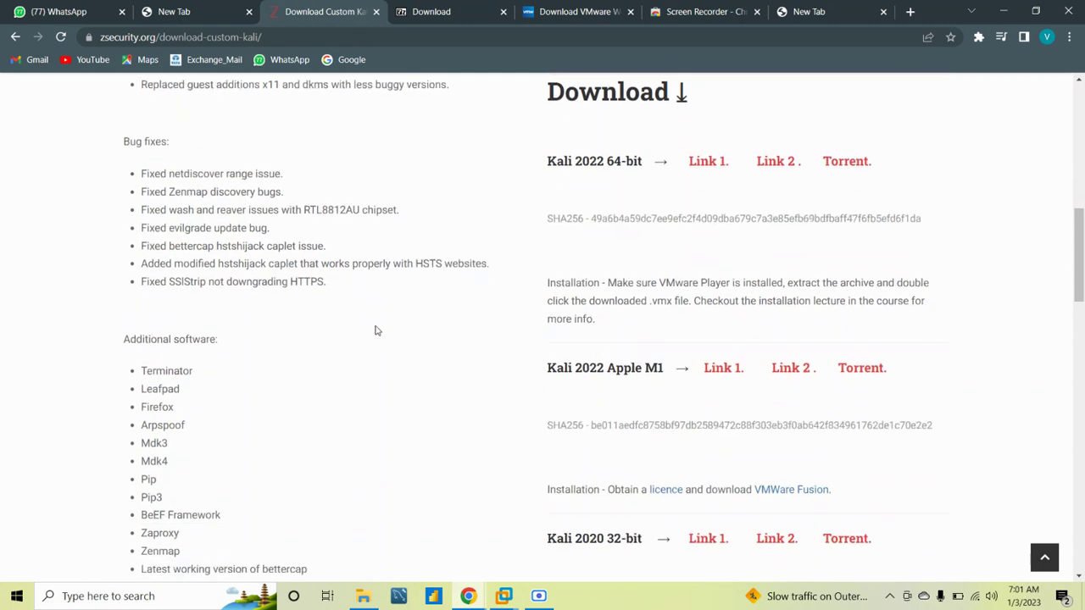
Highlight the root login details at the top, then scroll to the Kali 2022 64-bit download links
{"action": "key", "text": "Home"}
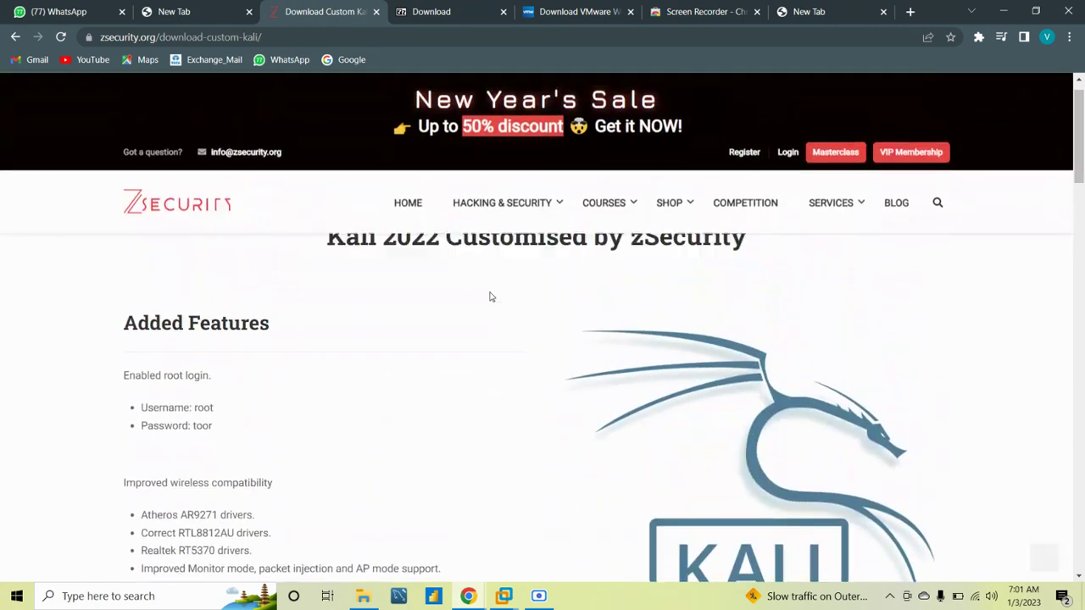
{"action": "left_click_drag", "start_coordinate": [137, 438], "coordinate": [221, 475]}
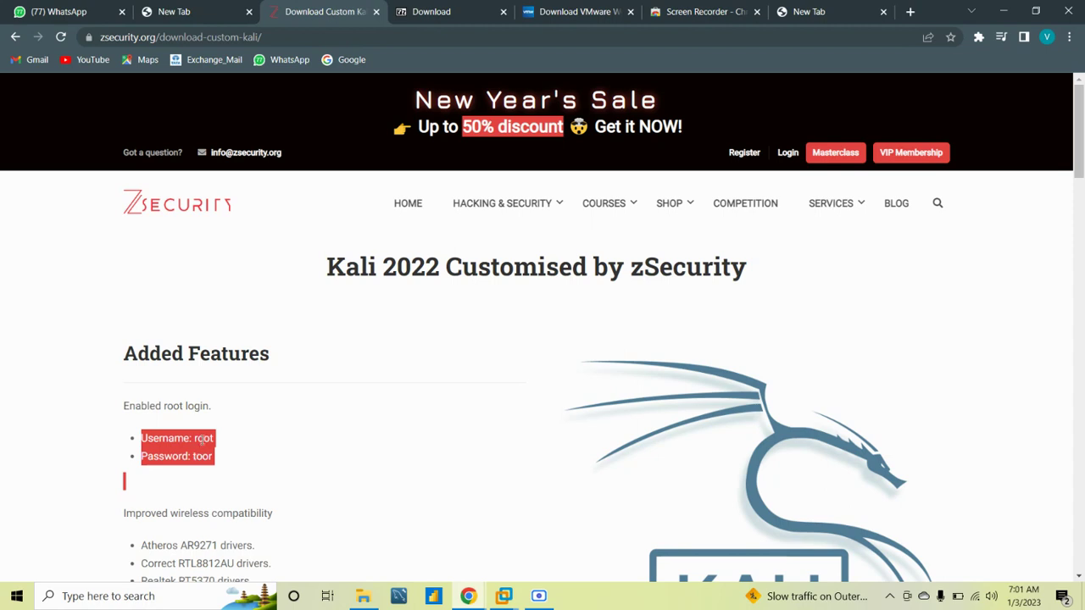
{"action": "left_click", "coordinate": [310, 449]}
{"action": "scroll", "coordinate": [548, 411], "scroll_direction": "down", "scroll_amount": 3}
{"action": "scroll", "coordinate": [549, 411], "scroll_direction": "down", "scroll_amount": 3}
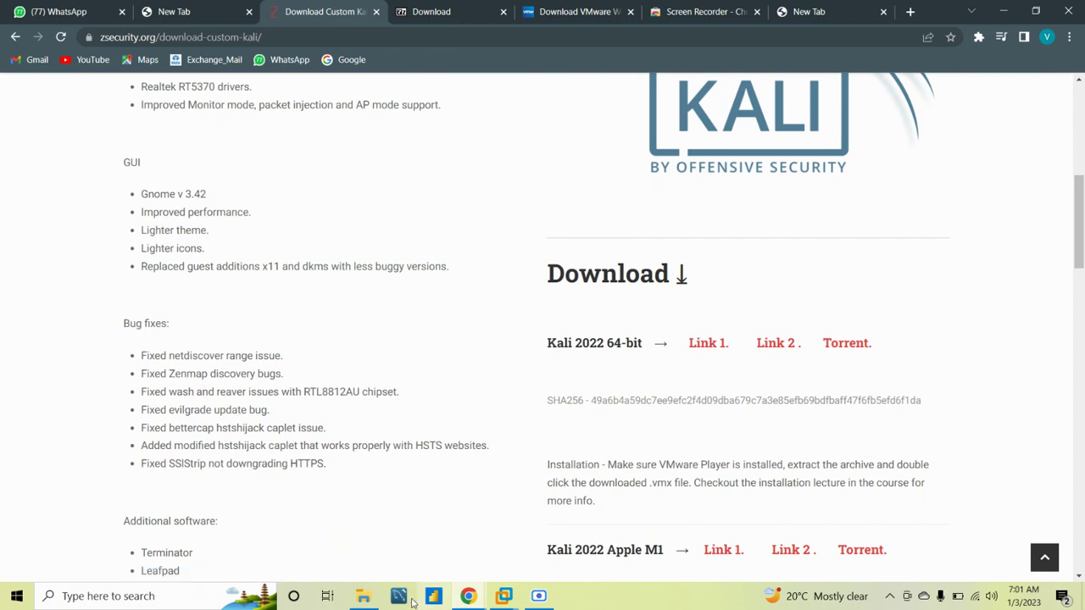
{"action": "left_click", "coordinate": [363, 596]}
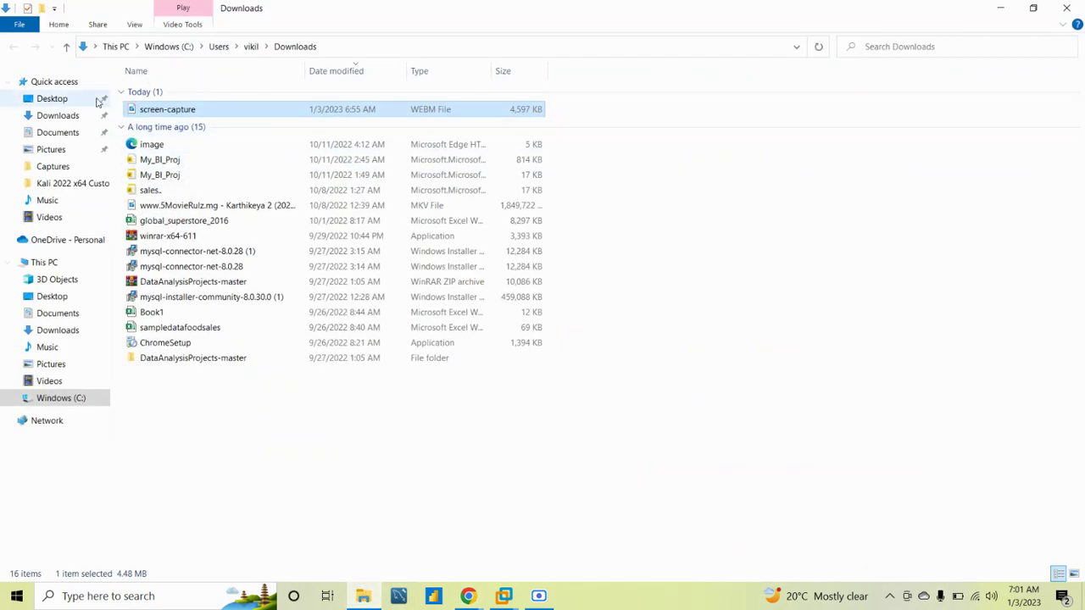
Navigate via This PC to C:\hack and check the Kali archive's size
{"action": "left_click", "coordinate": [218, 47]}
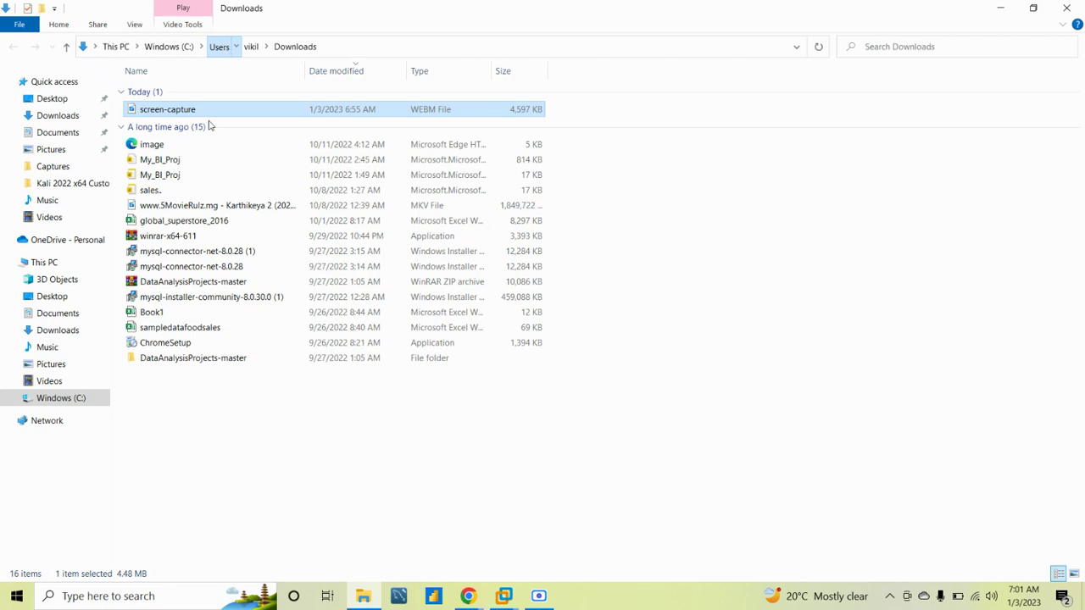
{"action": "left_click", "coordinate": [119, 48]}
{"action": "double_click", "coordinate": [230, 210]}
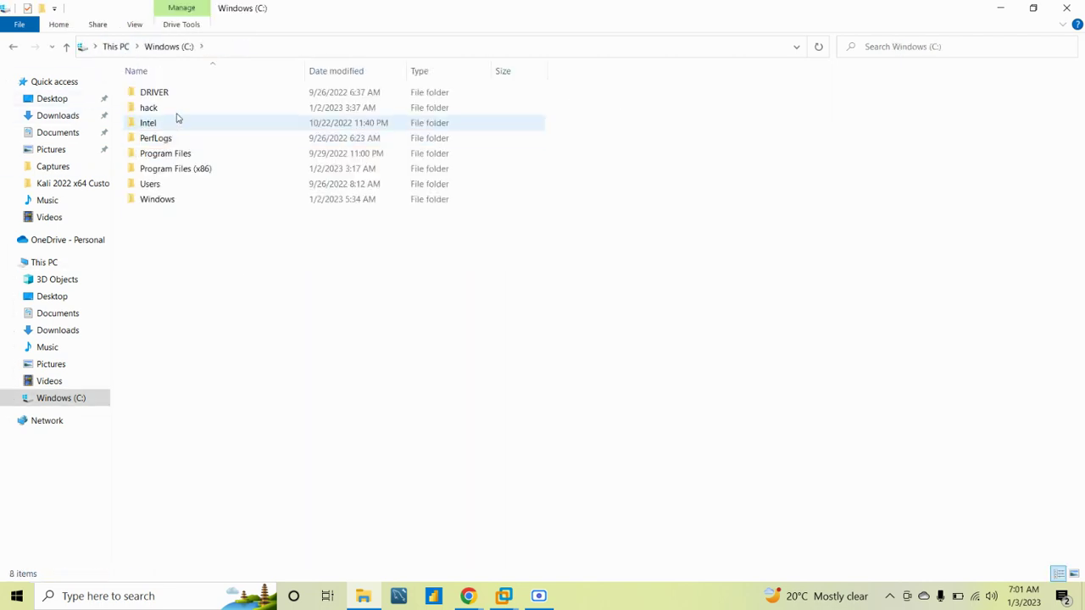
{"action": "double_click", "coordinate": [178, 108]}
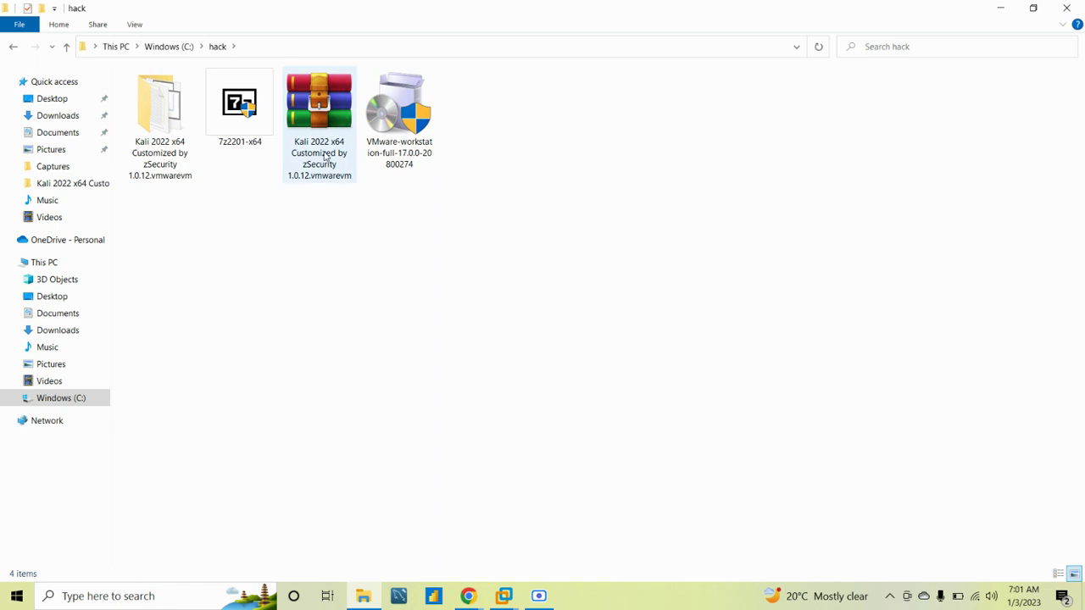
{"action": "left_click_drag", "start_coordinate": [326, 157], "coordinate": [550, 211]}
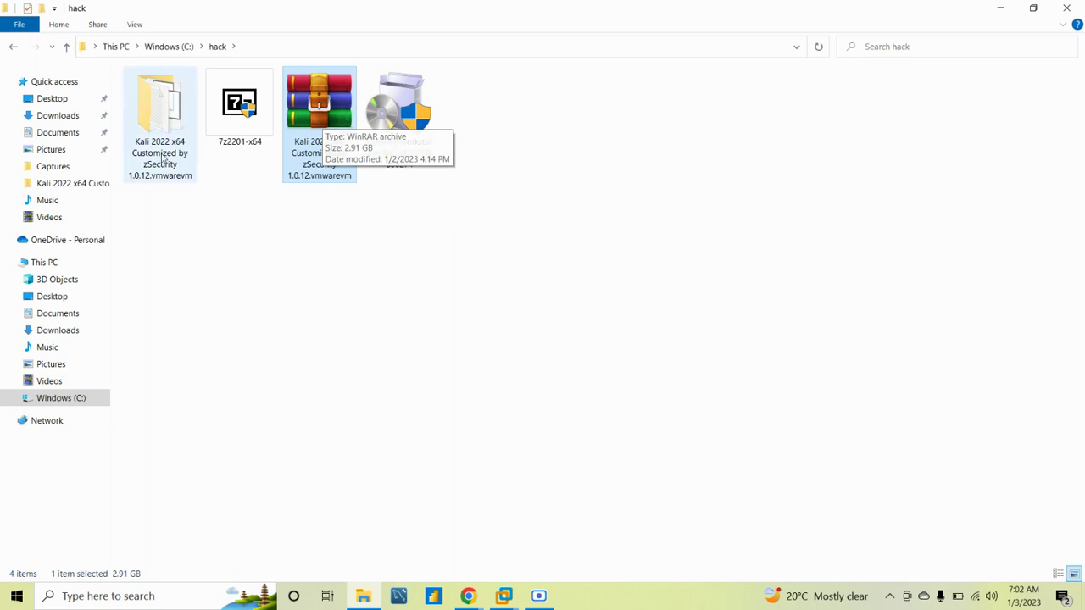
Inspect the 19 files in the Kali 2022 x64 folder, then return to C:\hack
{"action": "double_click", "coordinate": [149, 137]}
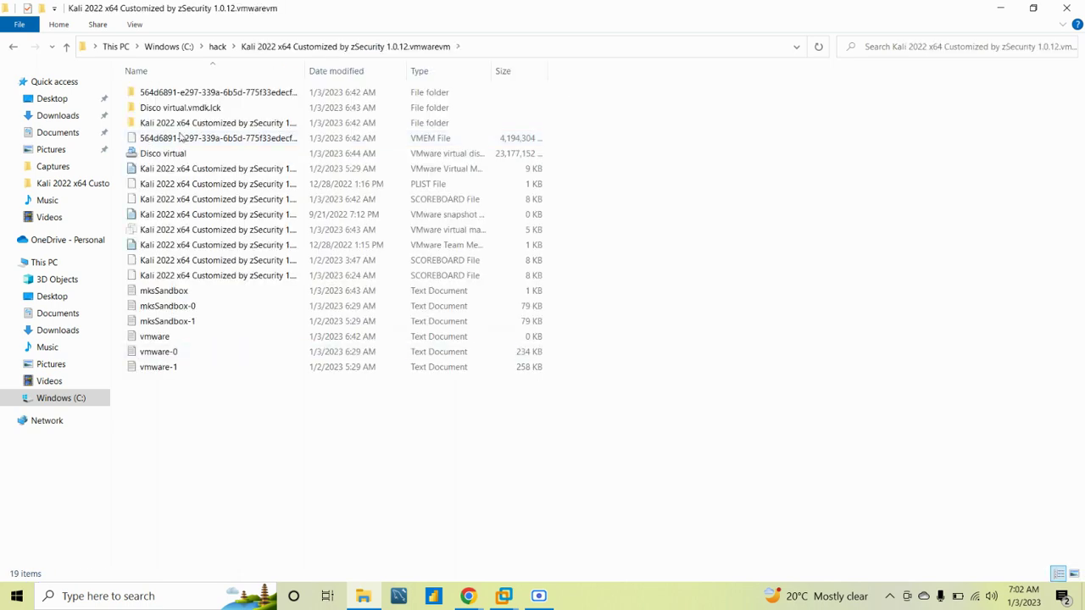
{"action": "left_click_drag", "start_coordinate": [646, 398], "coordinate": [246, 93]}
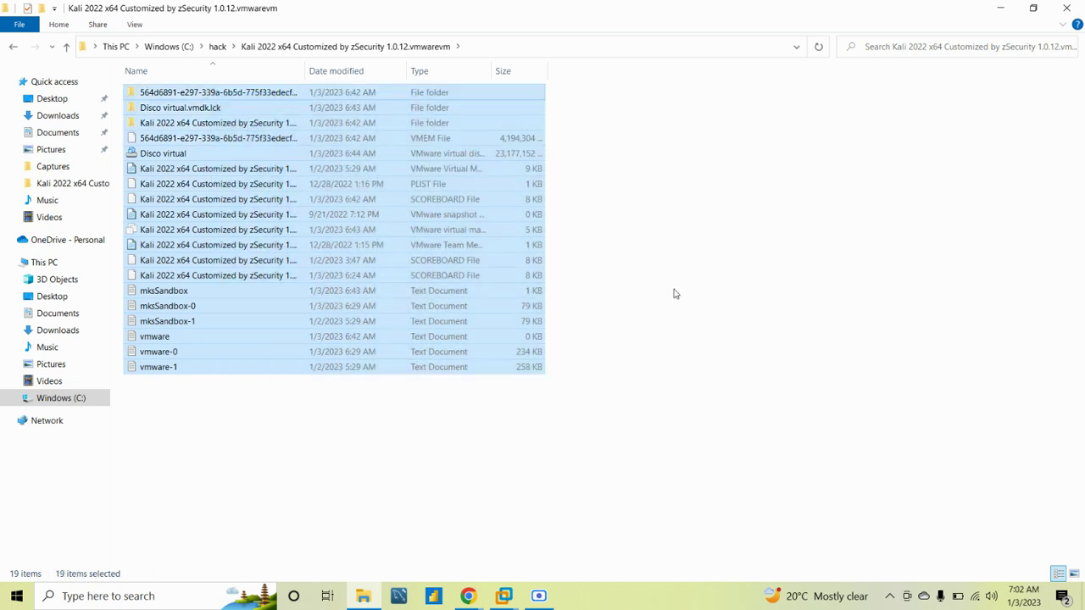
{"action": "left_click", "coordinate": [674, 294]}
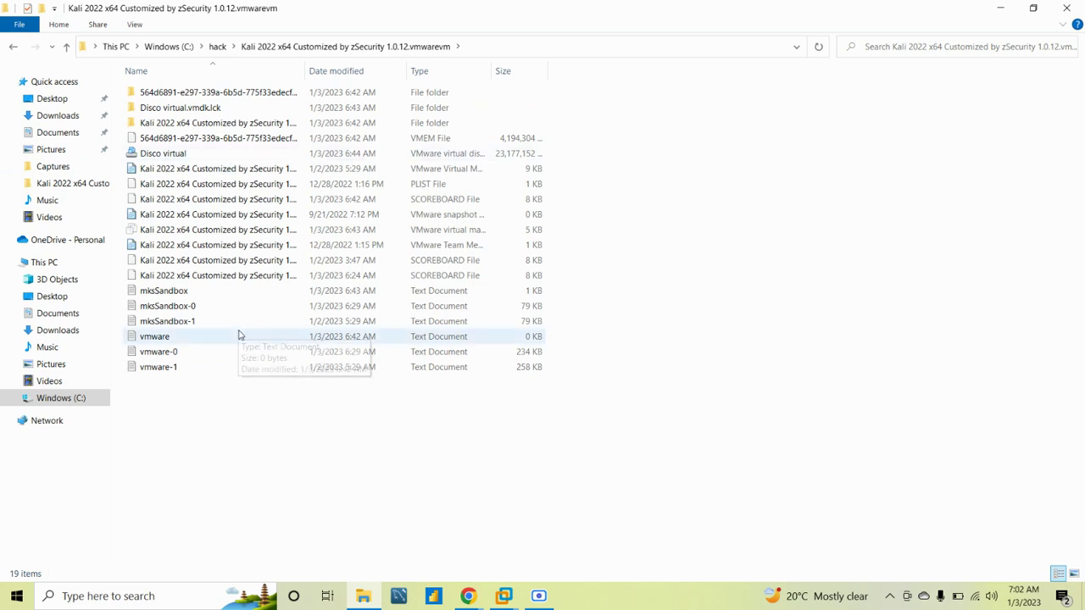
{"action": "left_click", "coordinate": [13, 47]}
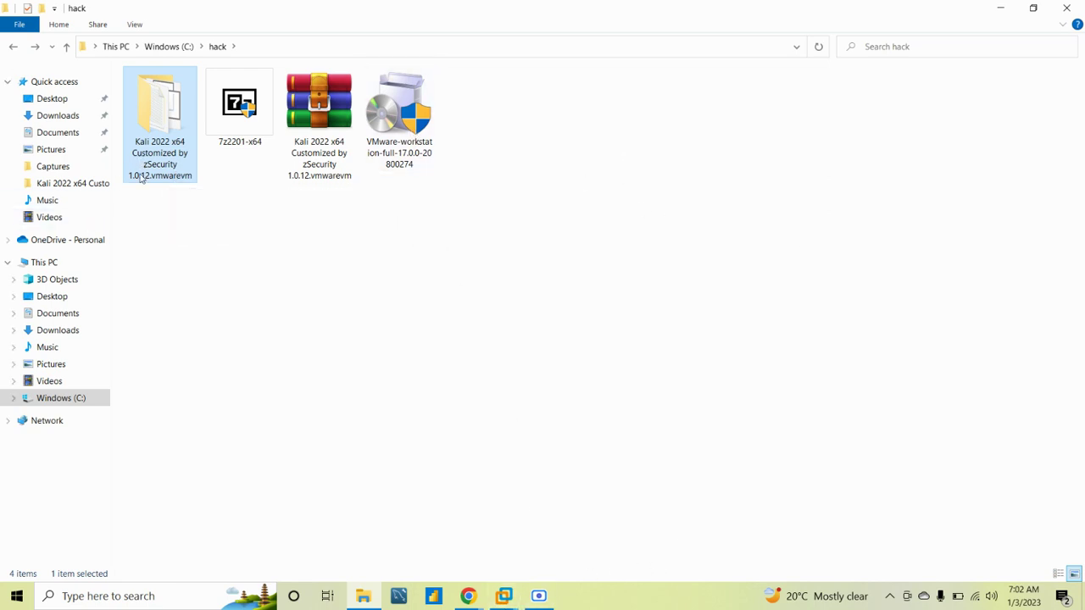
{"action": "left_click", "coordinate": [468, 596]}
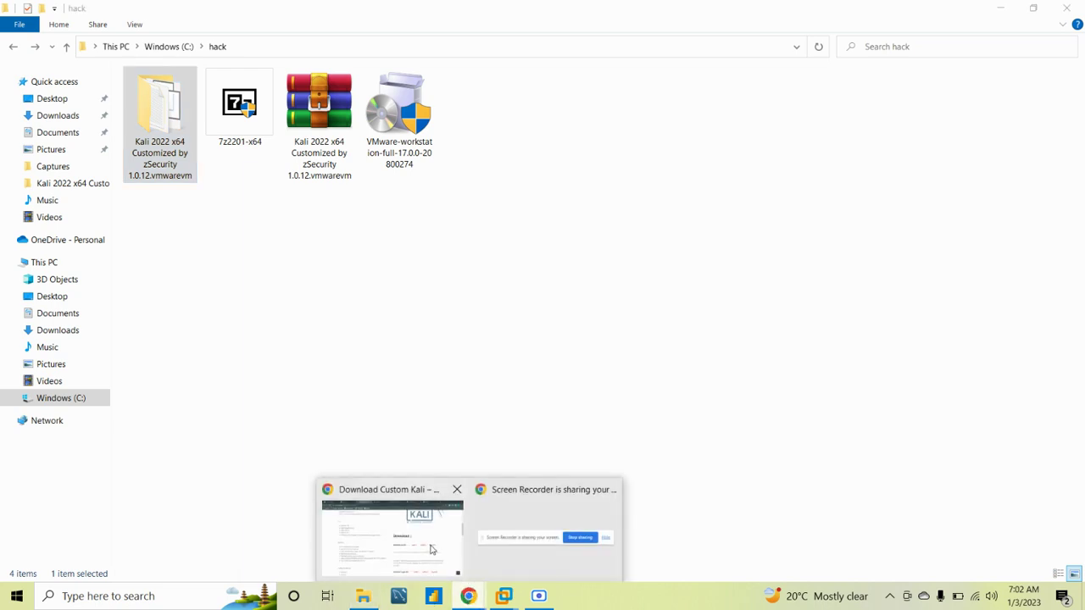
Review the 'Try Workstation 17 Player' options on the VMware download tab, then minimize Chrome
{"action": "left_click", "coordinate": [430, 550]}
{"action": "left_click", "coordinate": [571, 10]}
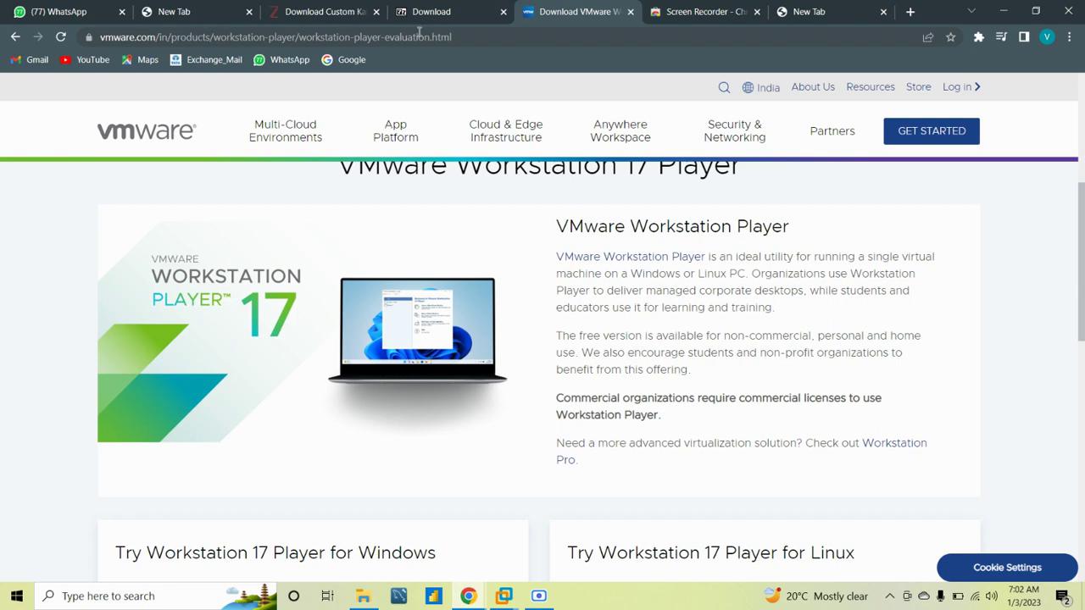
{"action": "scroll", "coordinate": [524, 289], "scroll_direction": "up", "scroll_amount": 4}
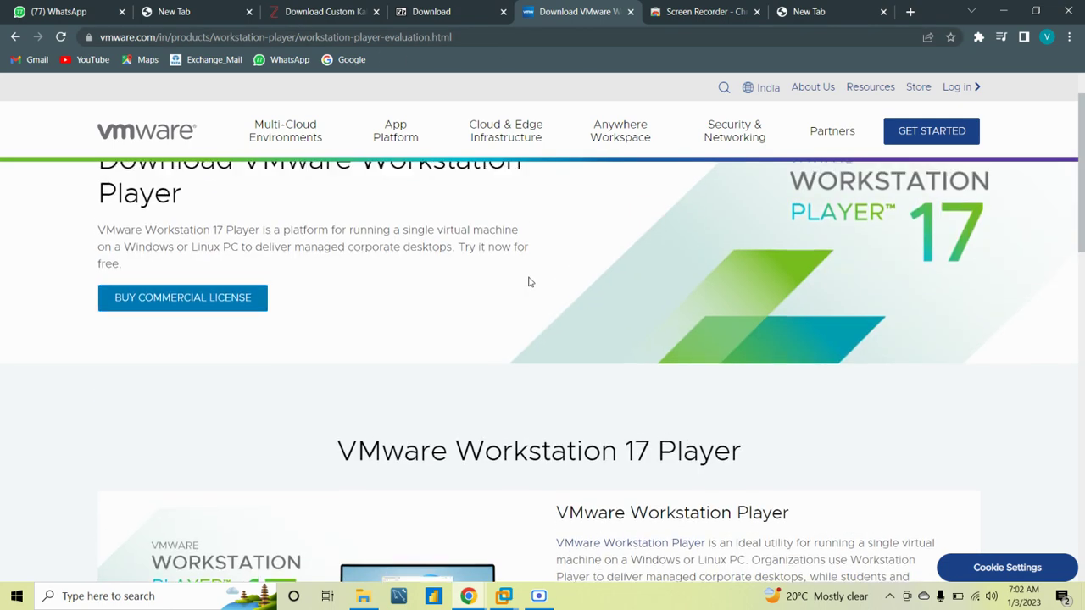
{"action": "scroll", "coordinate": [528, 281], "scroll_direction": "down", "scroll_amount": 4}
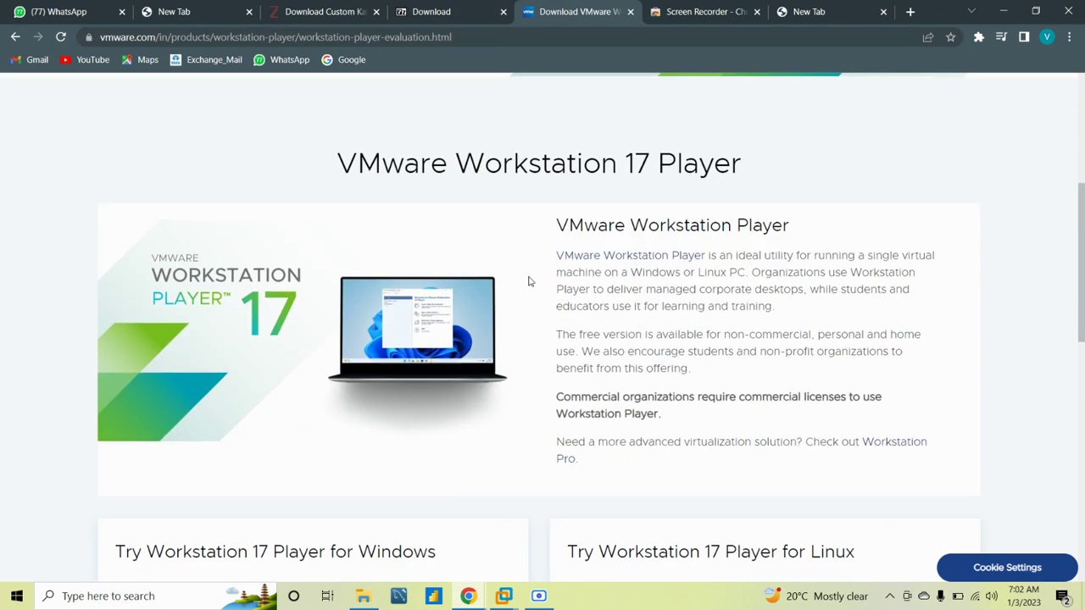
{"action": "scroll", "coordinate": [528, 280], "scroll_direction": "down", "scroll_amount": 2}
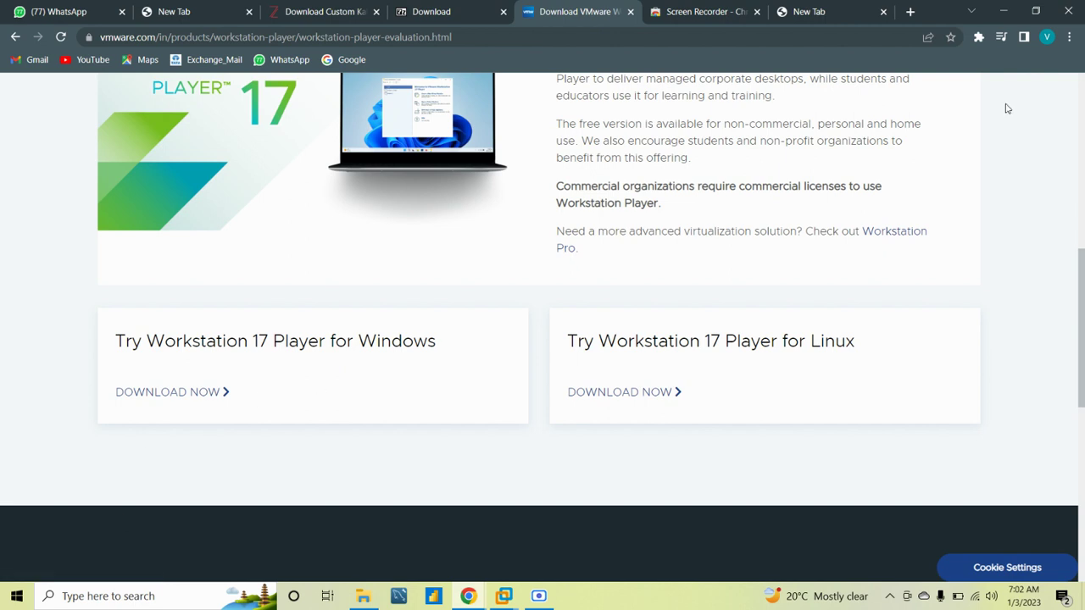
{"action": "left_click", "coordinate": [1003, 11]}
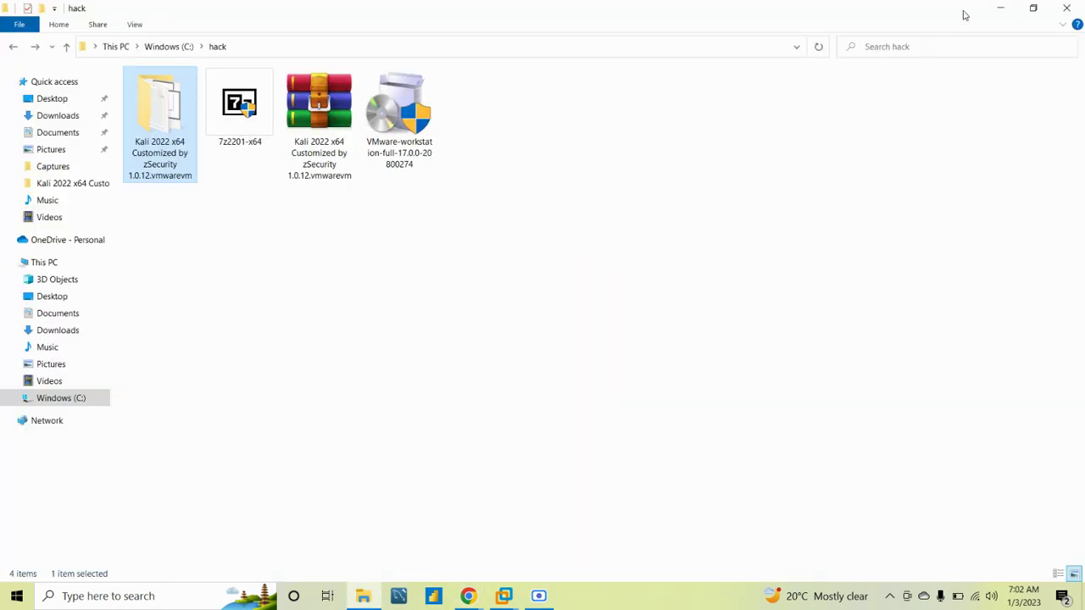
Minimize the C:\hack File Explorer window to clear the desktop
{"action": "left_click", "coordinate": [997, 10]}
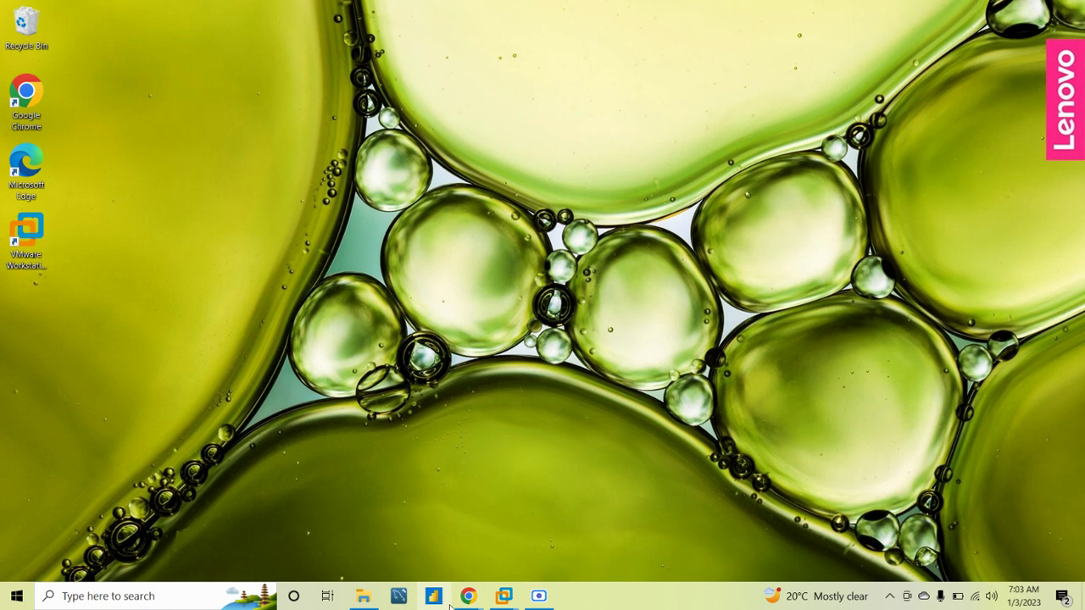
{"action": "left_click", "coordinate": [364, 596]}
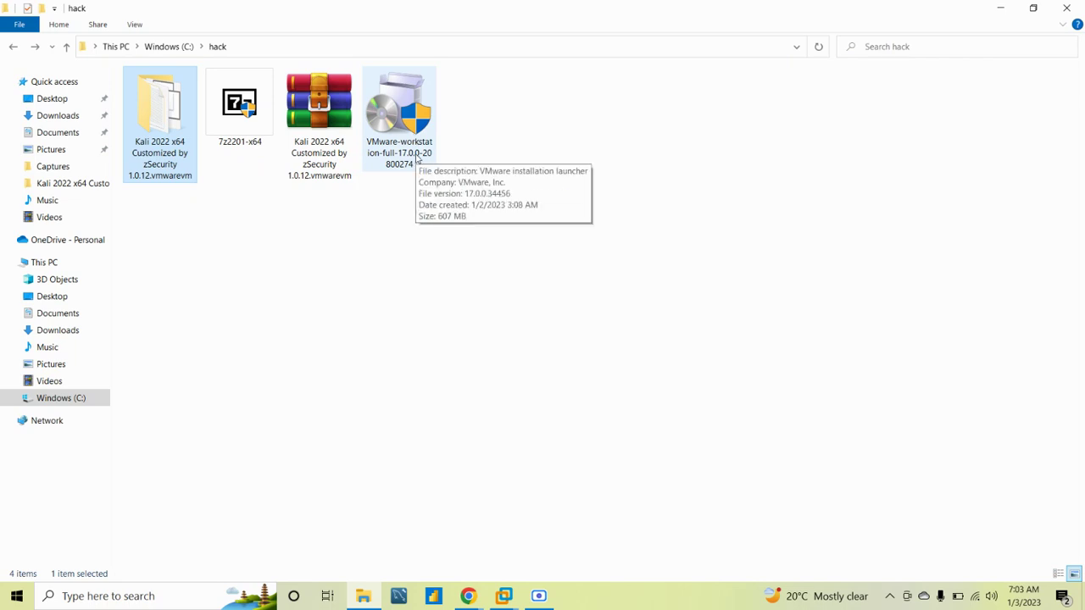
{"action": "left_click", "coordinate": [1001, 8]}
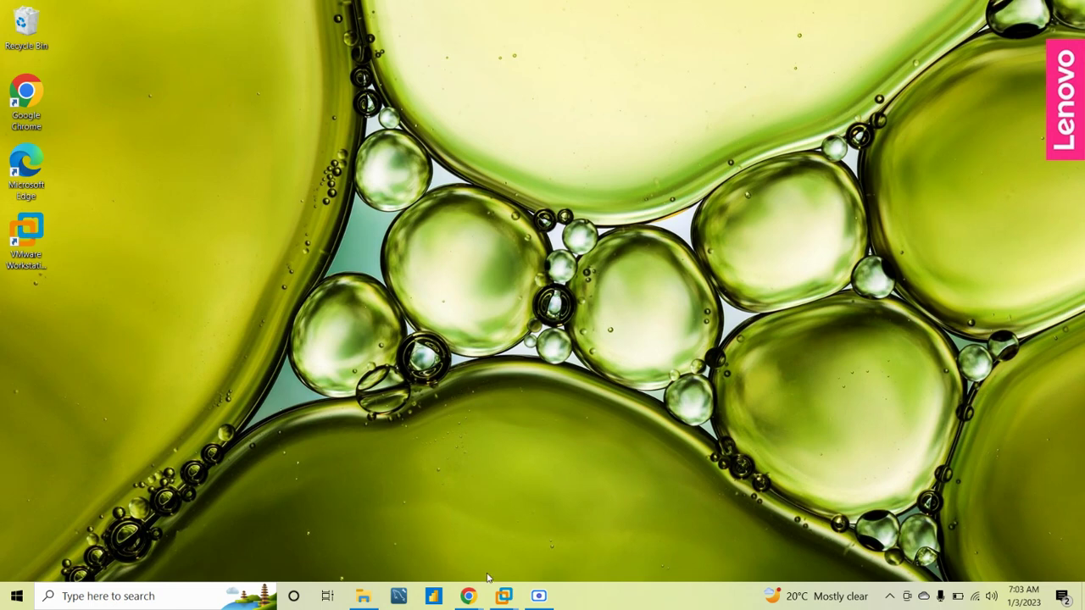
Power off the running Kali 2022 x64 VM and close its tab, leaving only Home
{"action": "mouse_move", "coordinate": [505, 596]}
{"action": "left_click", "coordinate": [437, 515]}
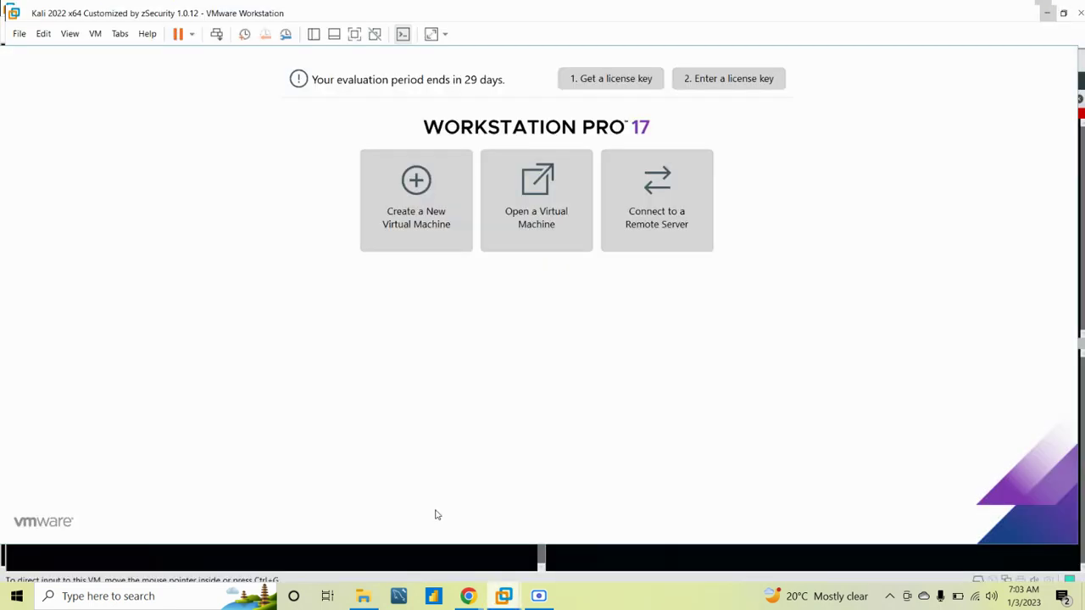
{"action": "left_click", "coordinate": [197, 57]}
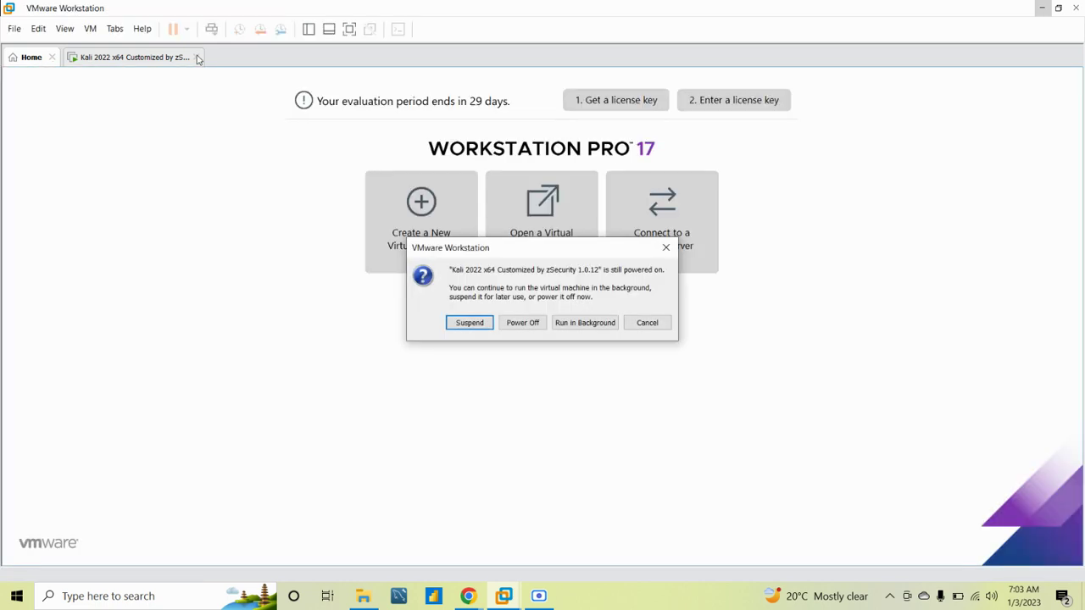
{"action": "left_click", "coordinate": [511, 325]}
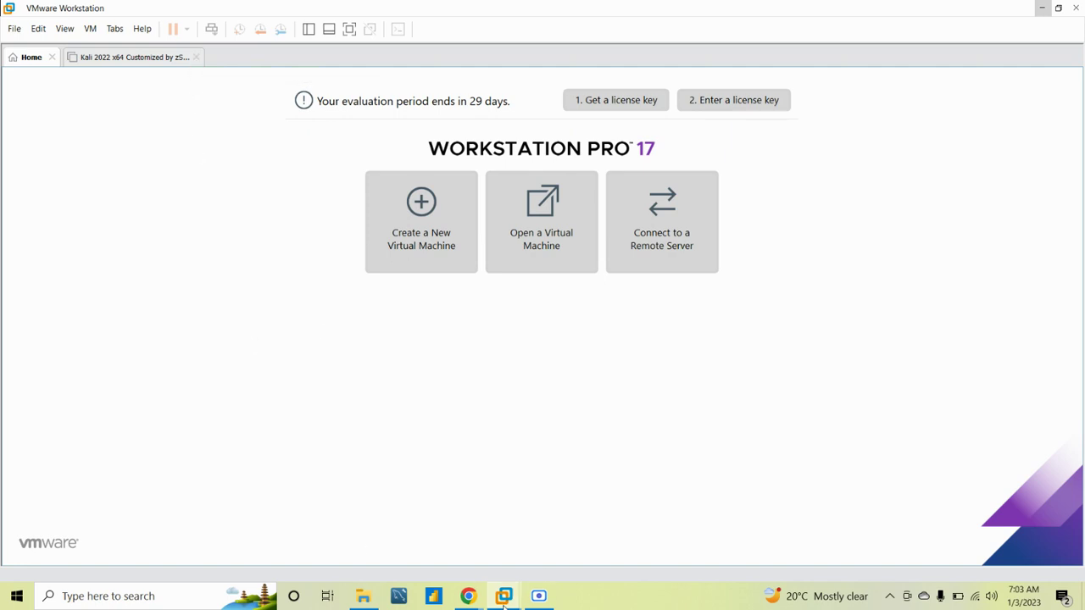
{"action": "mouse_move", "coordinate": [504, 595]}
{"action": "left_click", "coordinate": [644, 465]}
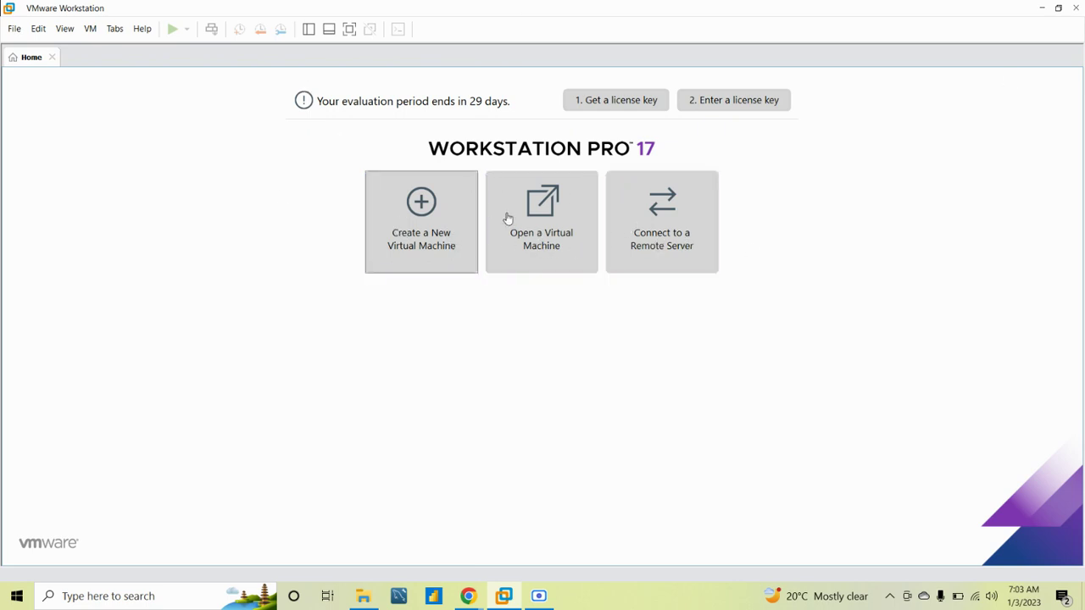
Open the Kali 2022 x64 .vmx file from the C:\hack Kali folder via File > Open
{"action": "left_click", "coordinate": [13, 29]}
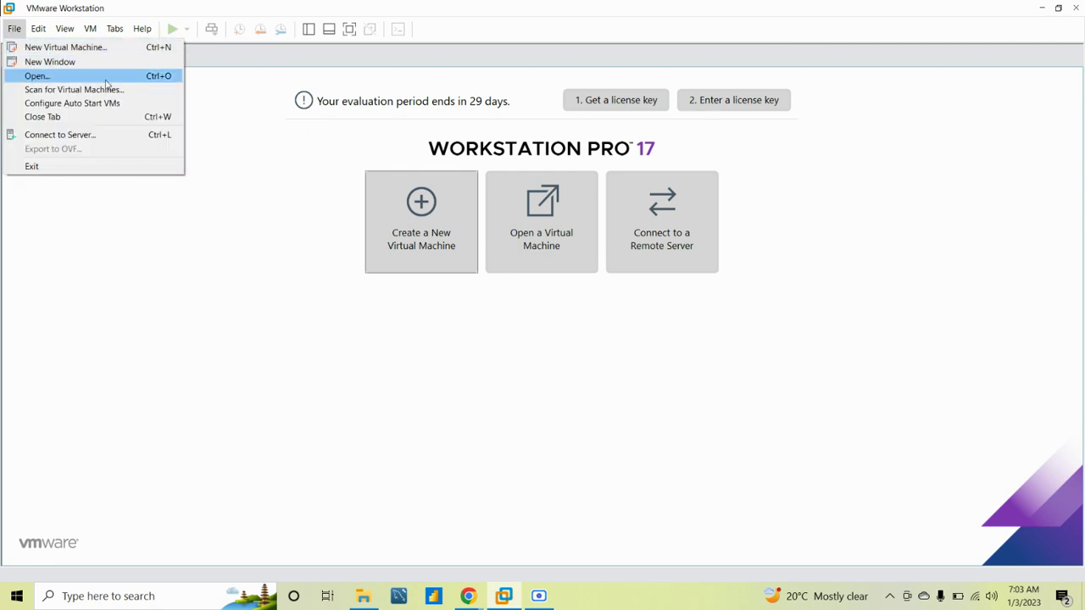
{"action": "left_click", "coordinate": [38, 76]}
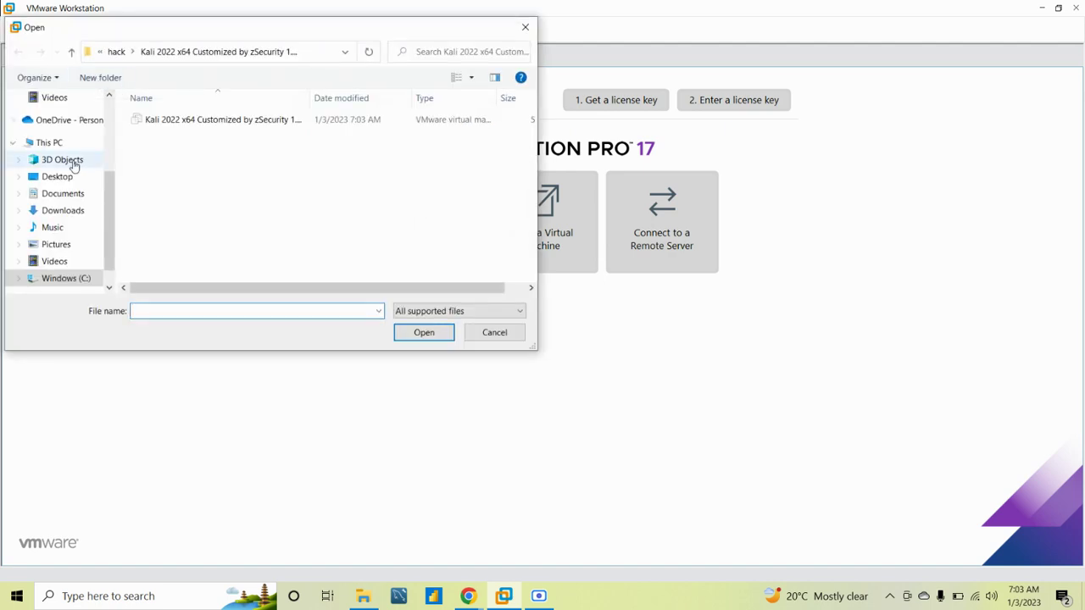
{"action": "left_click", "coordinate": [116, 52]}
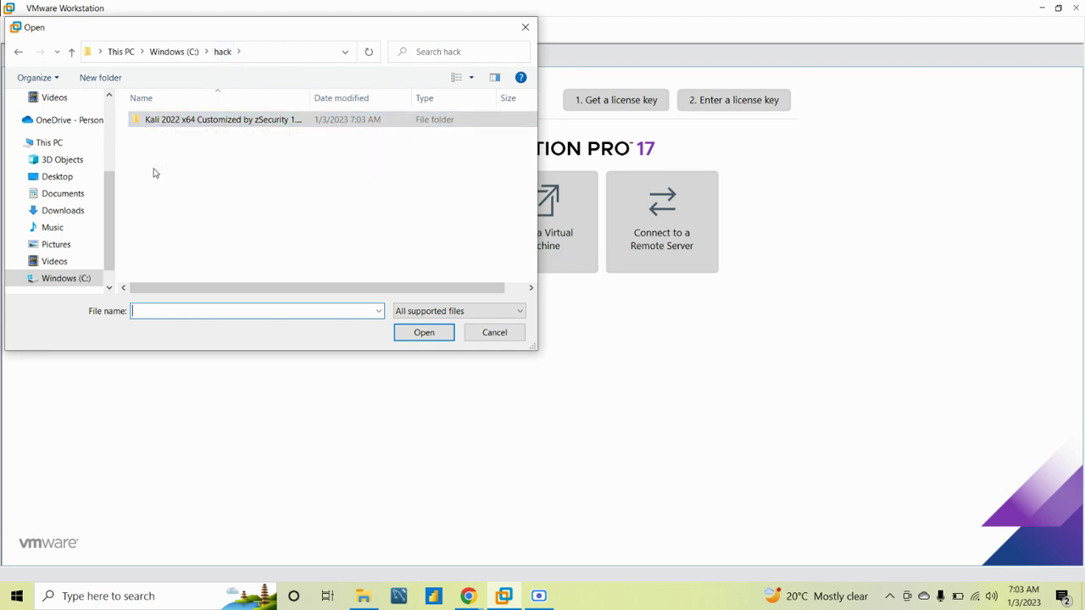
{"action": "left_click", "coordinate": [141, 123]}
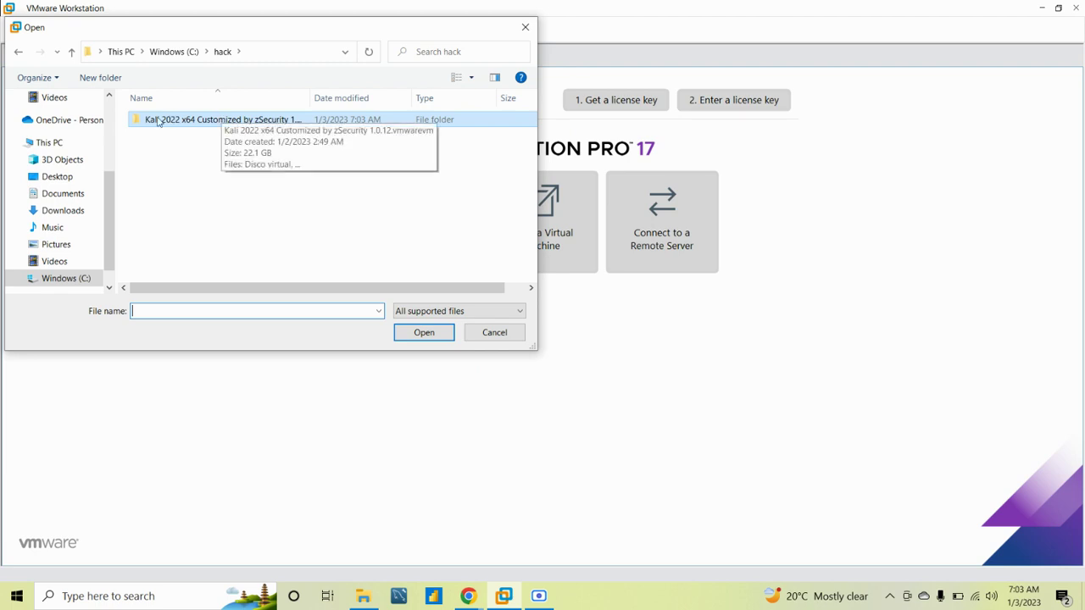
{"action": "double_click", "coordinate": [214, 124]}
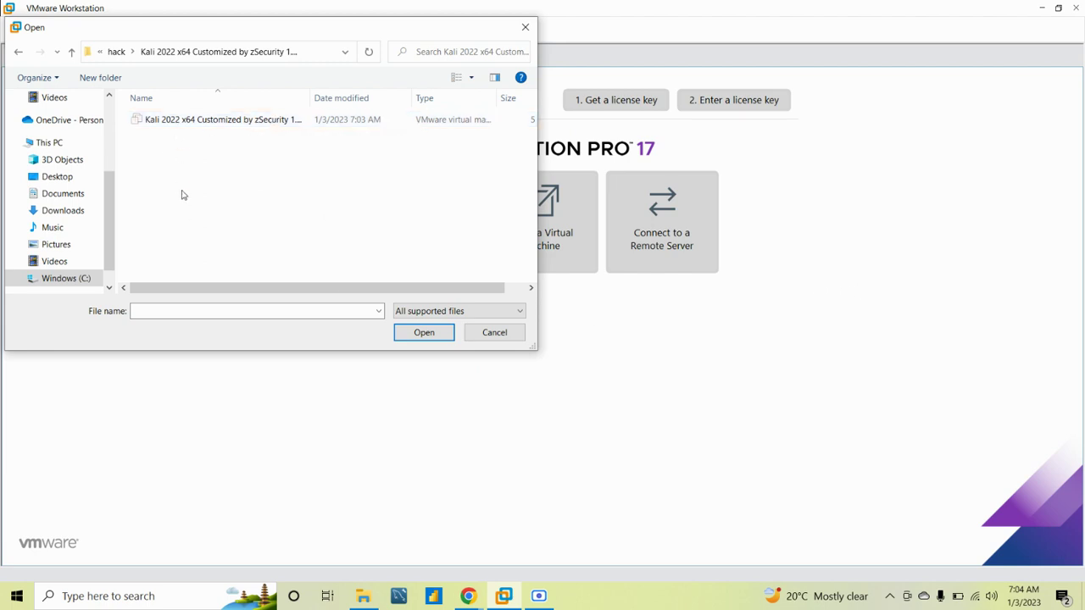
{"action": "left_click", "coordinate": [319, 127]}
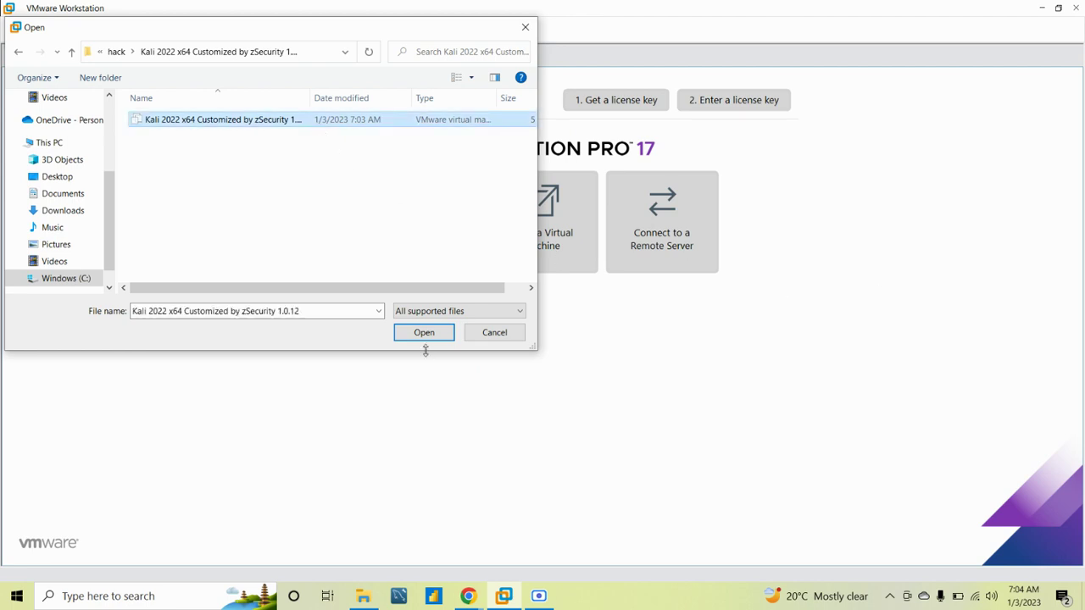
{"action": "left_click", "coordinate": [424, 334]}
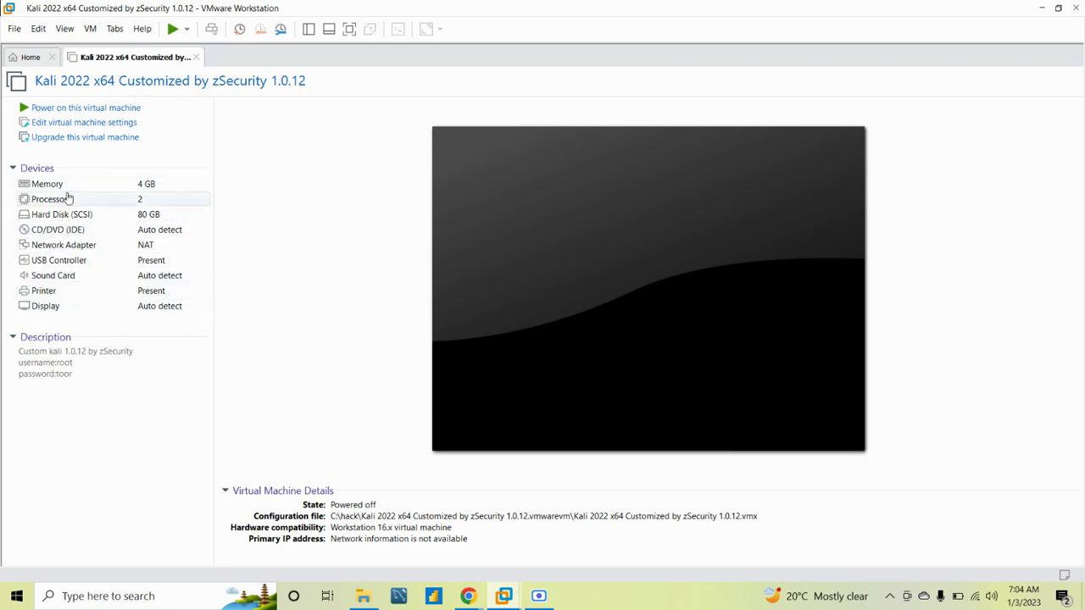
{"action": "left_click", "coordinate": [68, 127]}
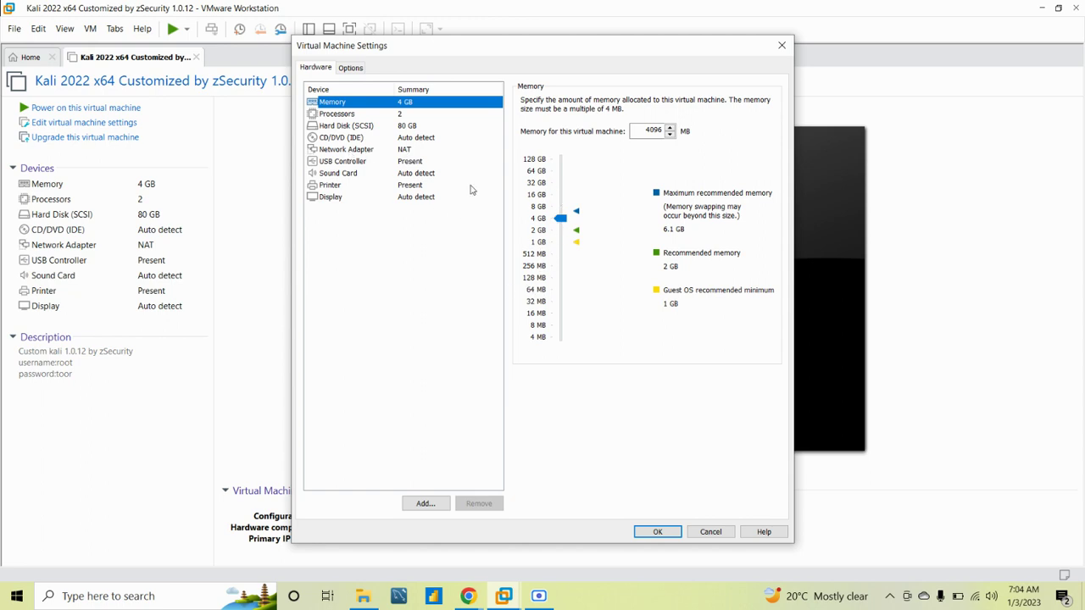
{"action": "left_click", "coordinate": [646, 532]}
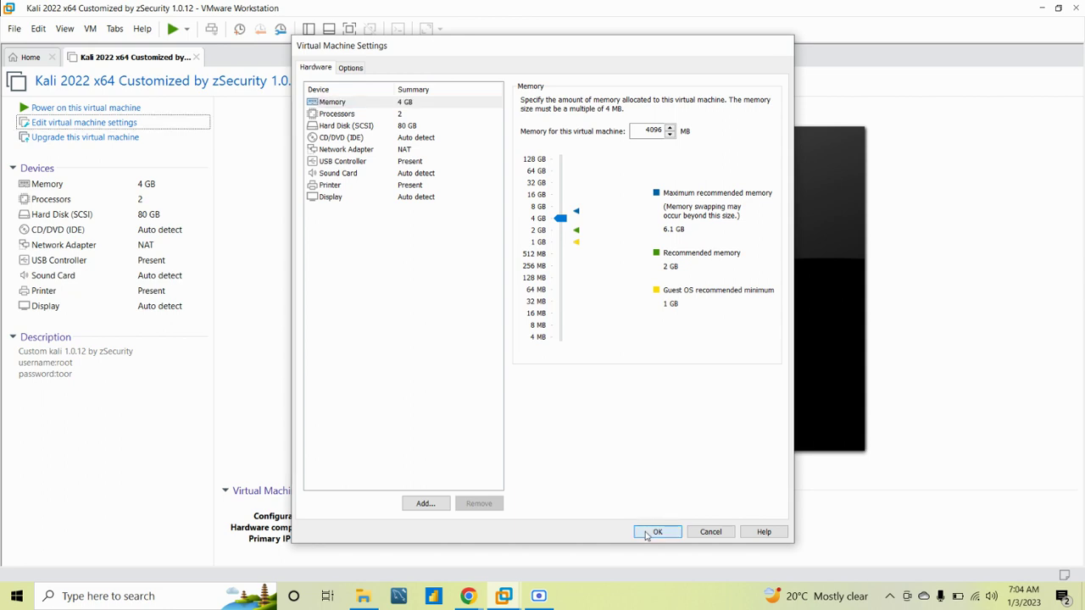
{"action": "left_click", "coordinate": [172, 31]}
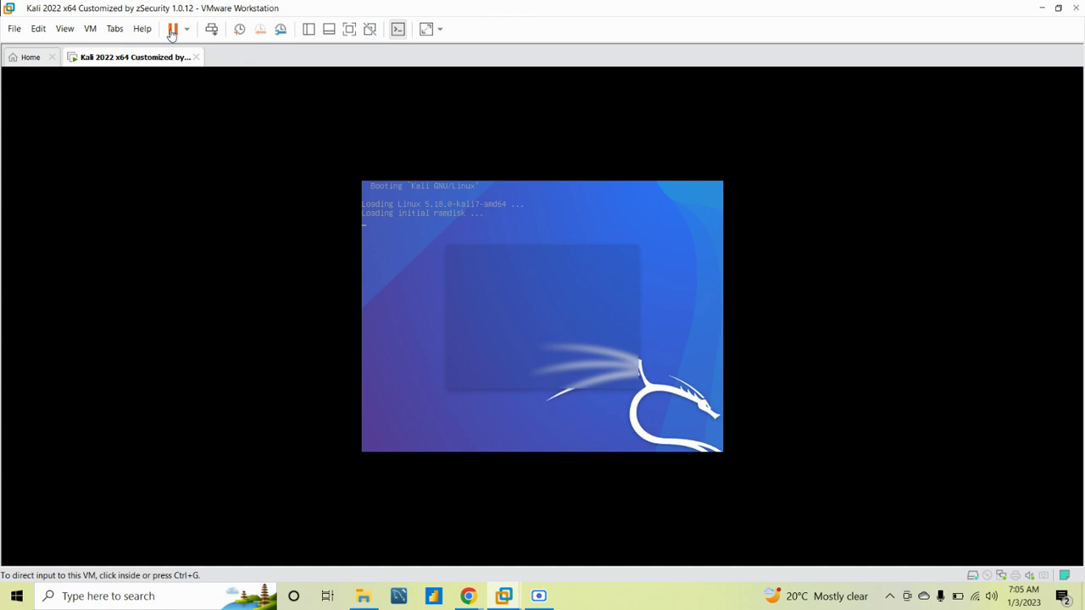
Restore down the Workstation window so the desktop shows around it
{"action": "left_click", "coordinate": [1058, 7]}
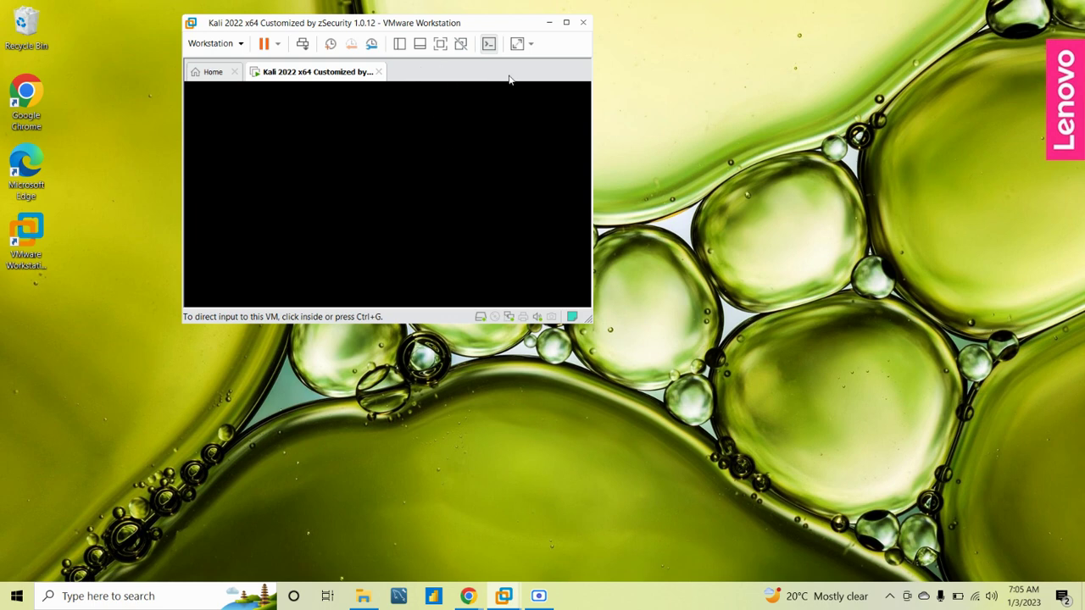
Nudge the Workstation window slightly while Kali boots to its login screen
{"action": "mouse_move", "coordinate": [323, 25]}
{"action": "left_mouse_down"}
{"action": "mouse_move", "coordinate": [309, 29]}
{"action": "mouse_move", "coordinate": [329, 36]}
{"action": "left_mouse_up"}
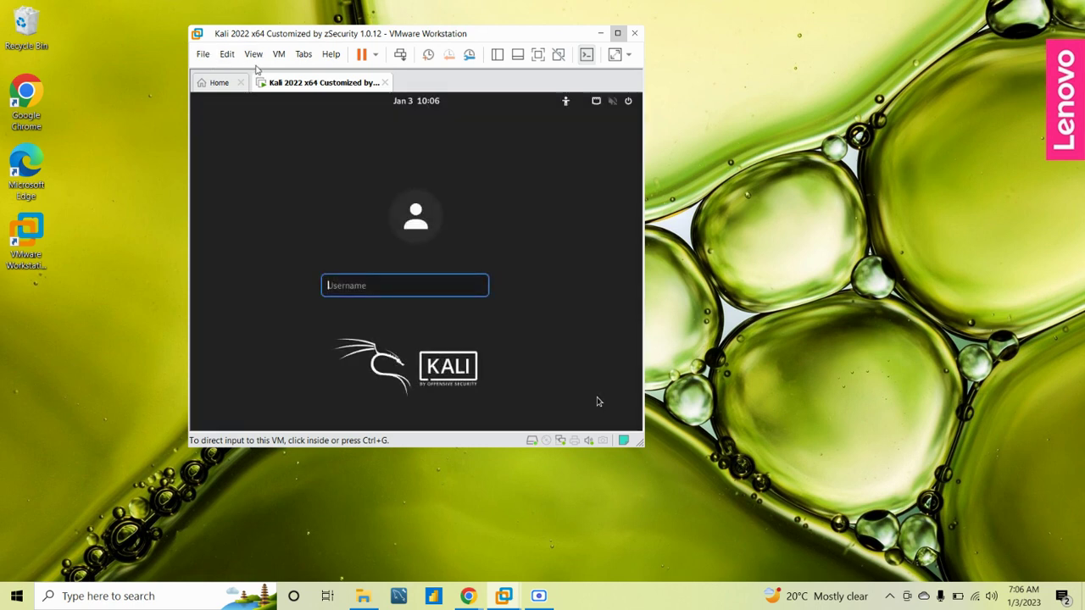
Log into the Kali VM as root with the account password
{"action": "left_click", "coordinate": [370, 288]}
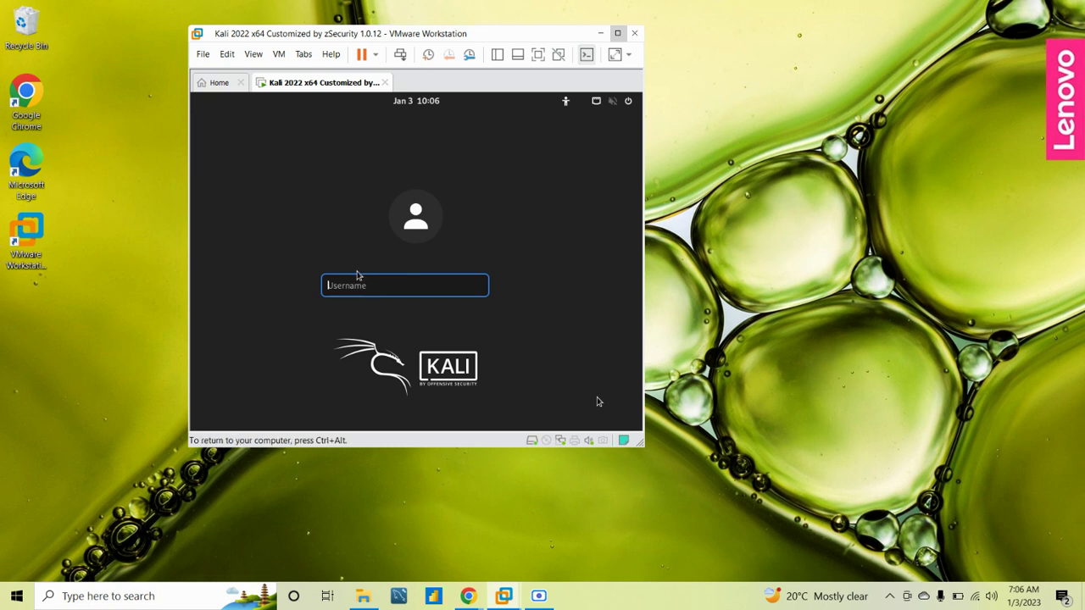
{"action": "type", "text": "root"}
{"action": "key", "text": "Return"}
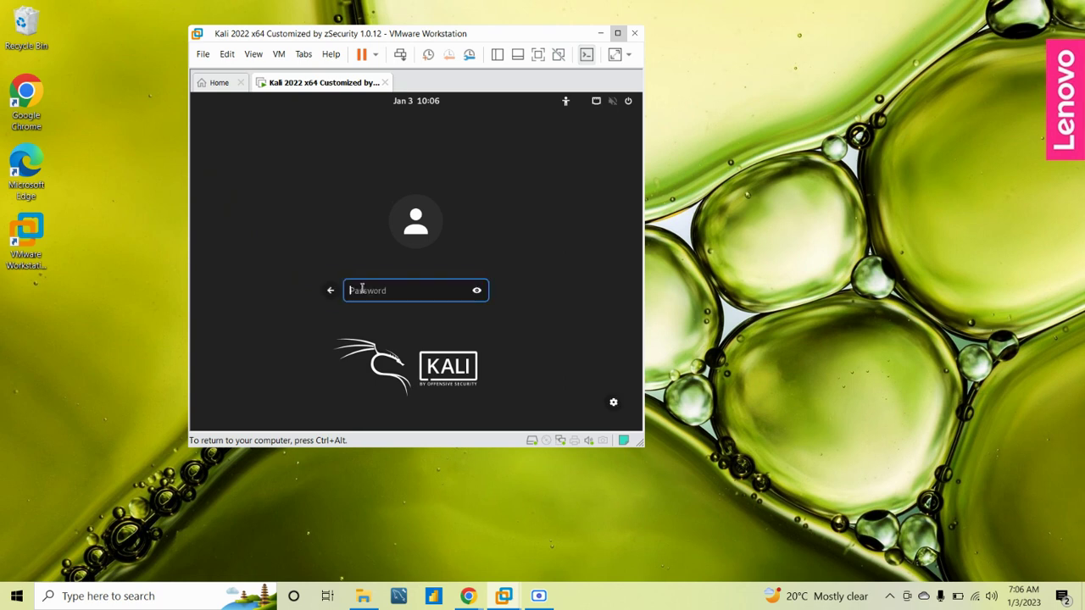
{"action": "type", "text": "toor"}
{"action": "key", "text": "Return"}
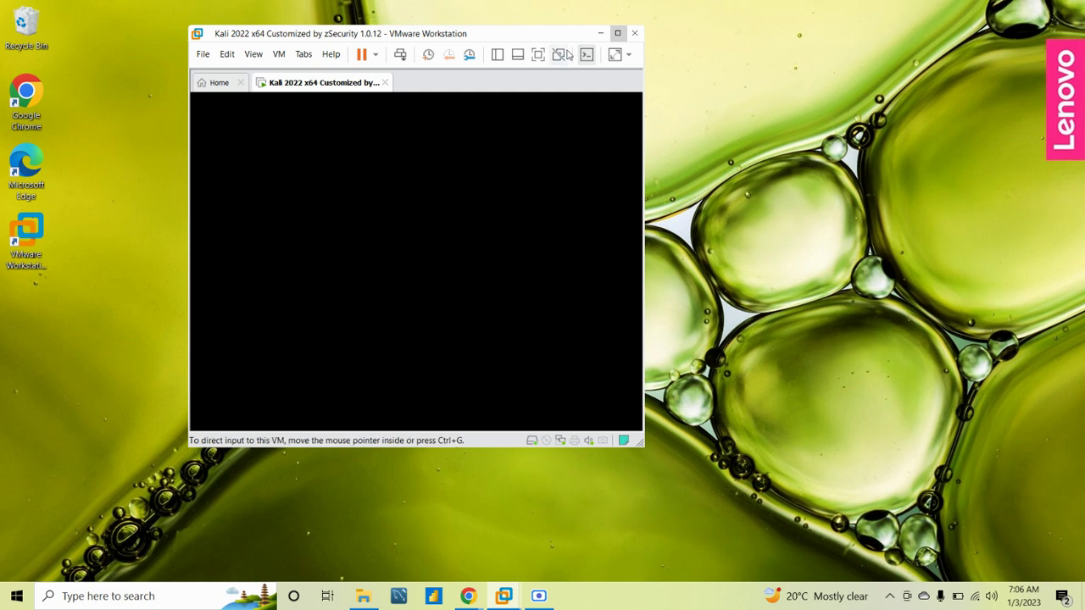
Maximize and restore the VM window, then log in again as root with the password
{"action": "left_click", "coordinate": [617, 33]}
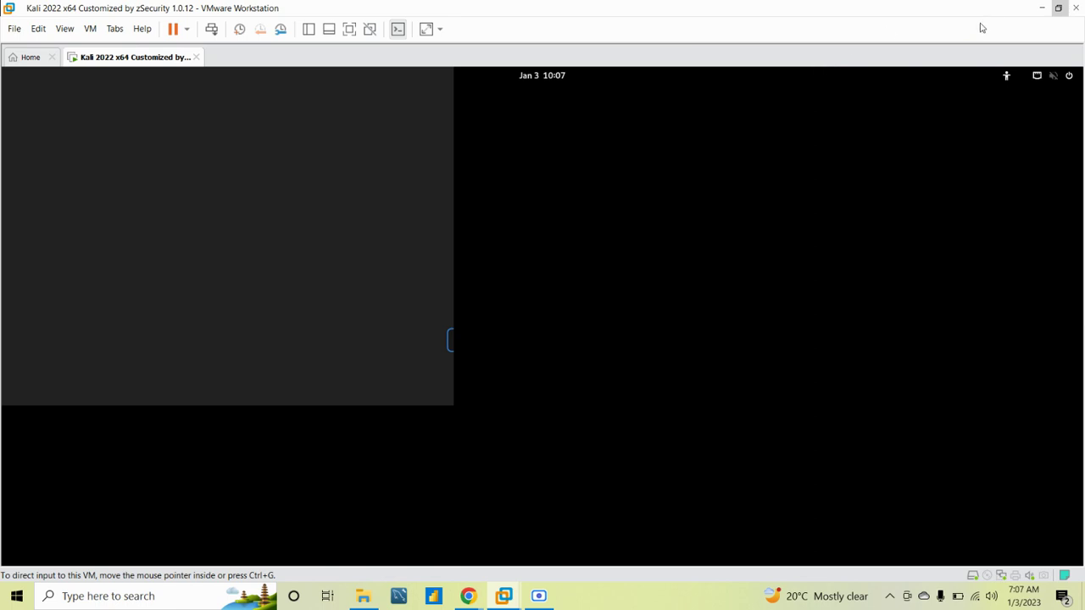
{"action": "left_click", "coordinate": [1061, 8]}
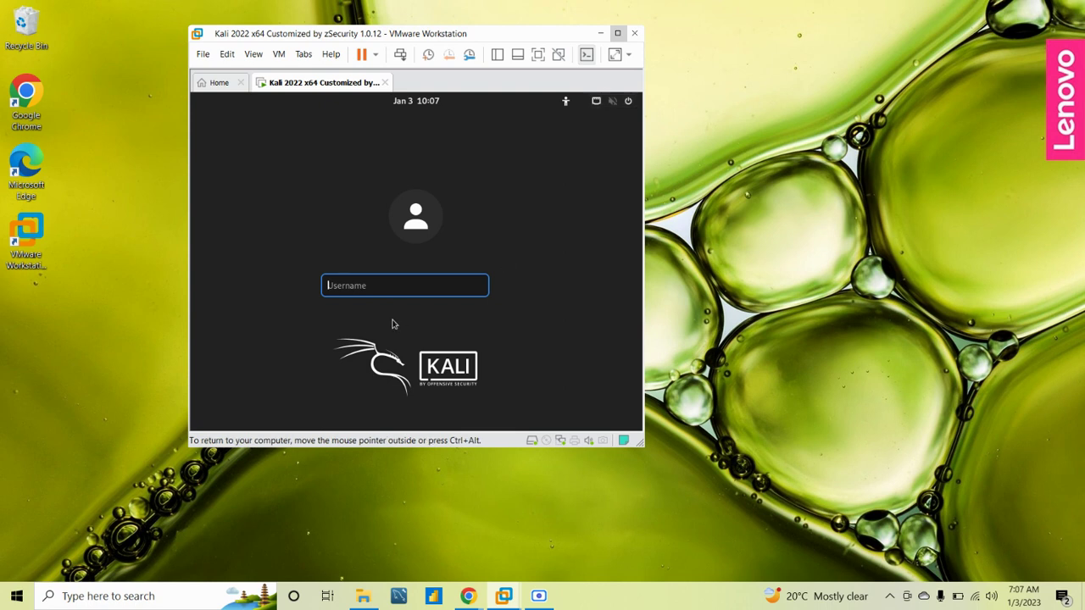
{"action": "type", "text": "root"}
{"action": "key", "text": "Return"}
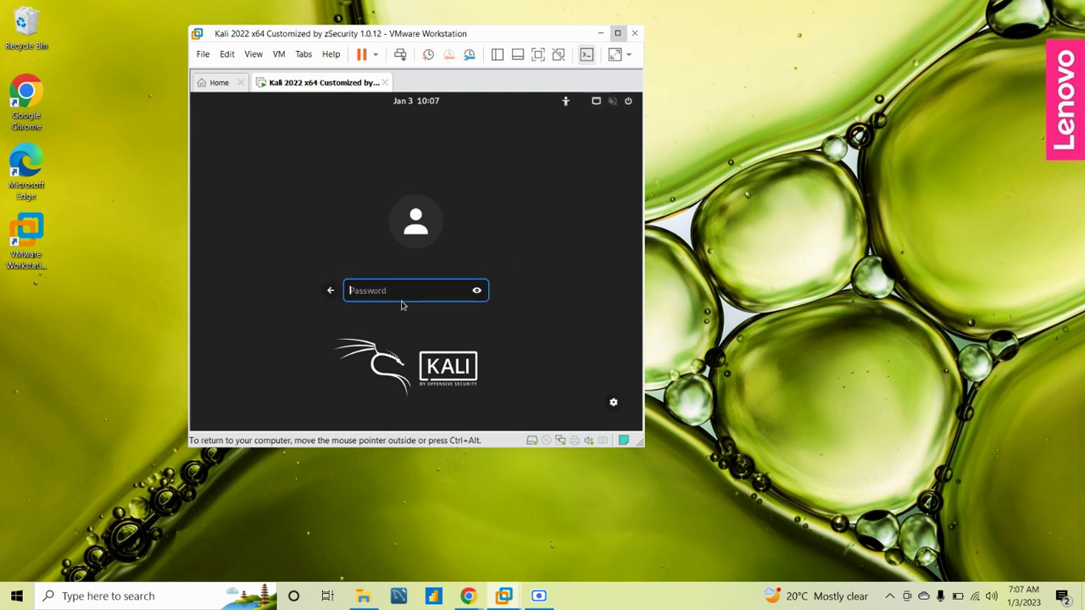
{"action": "type", "text": "toor"}
{"action": "key", "text": "Return"}
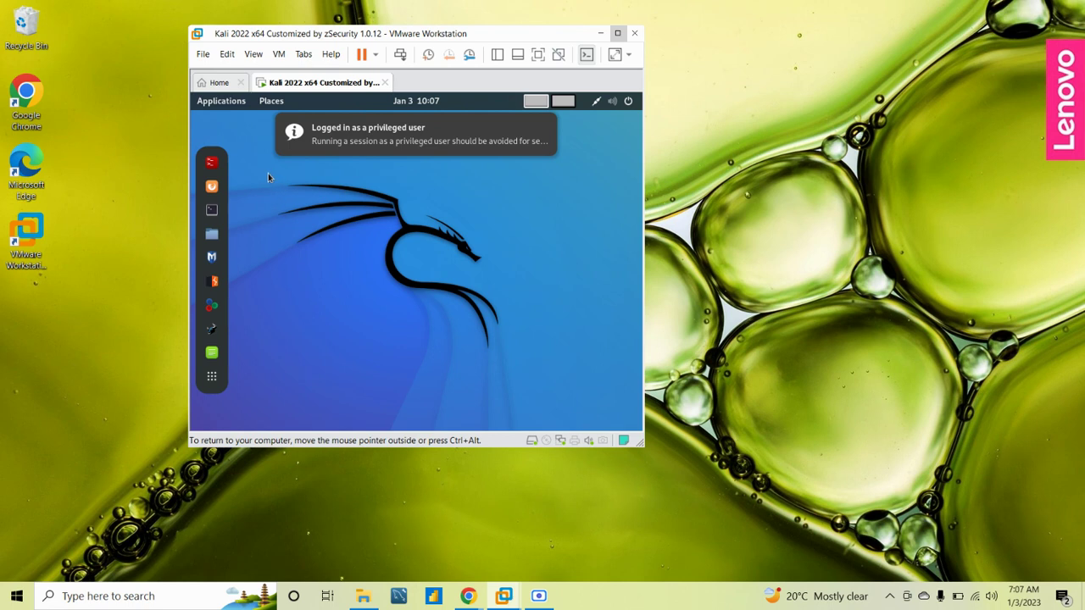
Dismiss the notice, launch Terminator, and run pwd, cd and ls in the home folder
{"action": "left_click", "coordinate": [525, 154]}
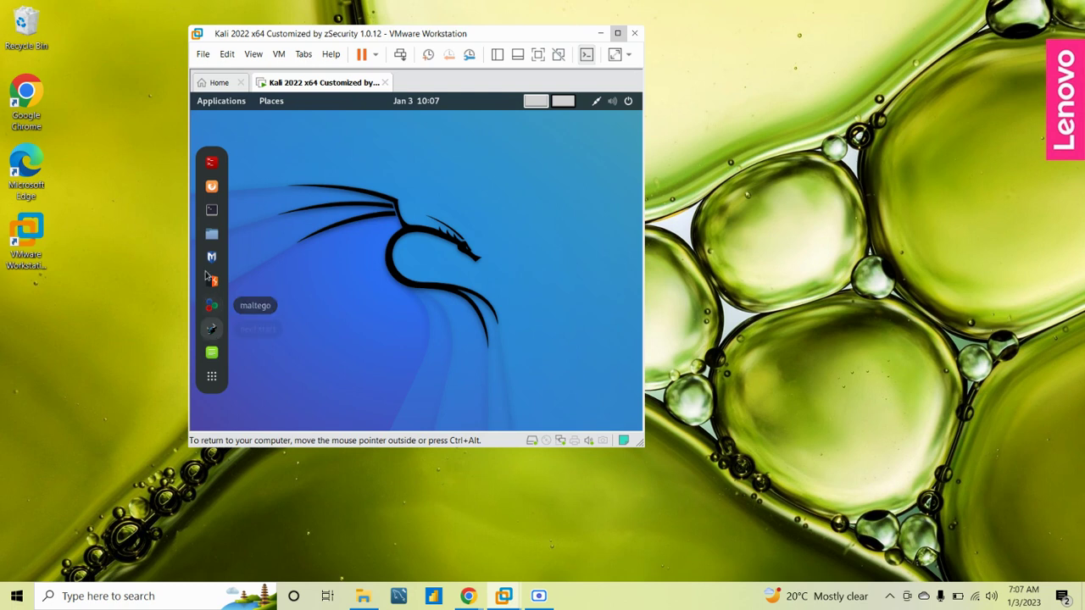
{"action": "left_click", "coordinate": [211, 165]}
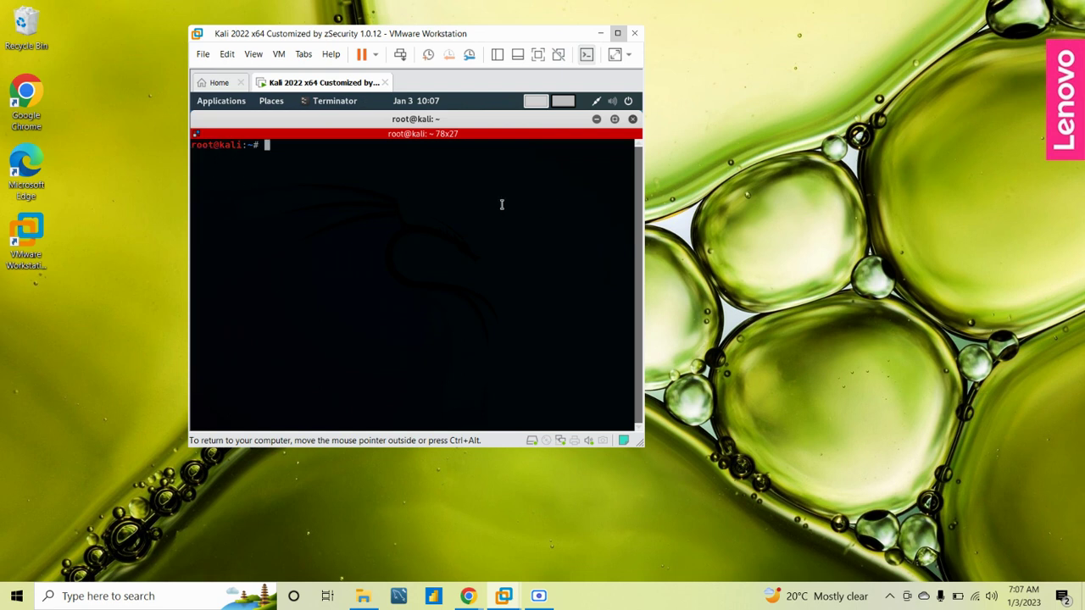
{"action": "type", "text": "pwd"}
{"action": "key", "text": "Return"}
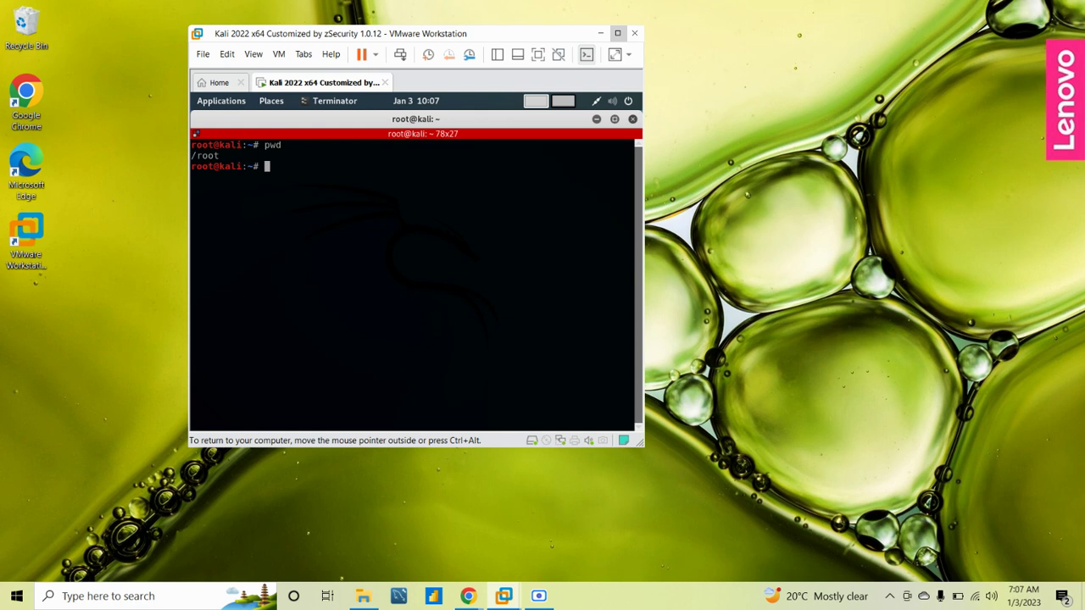
{"action": "type", "text": "cd"}
{"action": "key", "text": "Return"}
{"action": "type", "text": "ls"}
{"action": "key", "text": "Return"}
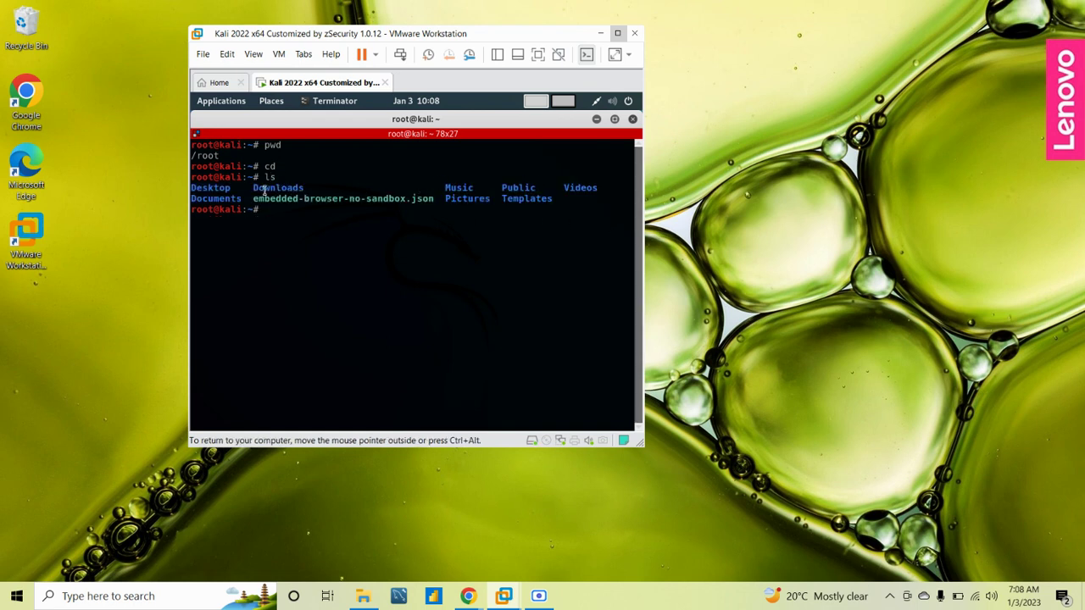
List the empty Downloads folder with cd Downloads and ls, then cd .. and pwd
{"action": "type", "text": "cd Downloads"}
{"action": "key", "text": "Return"}
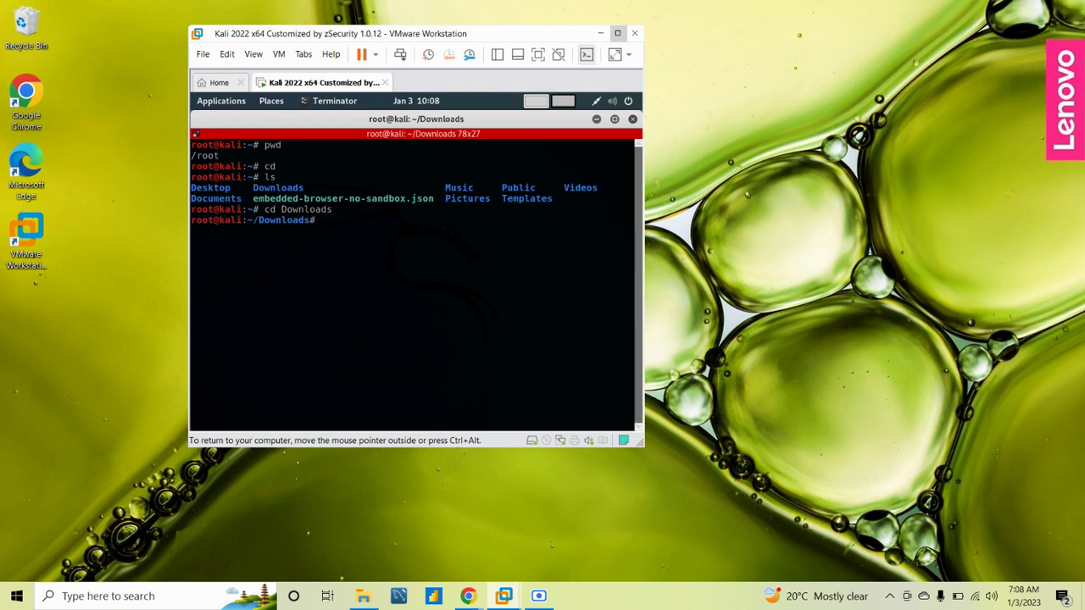
{"action": "type", "text": "ls"}
{"action": "key", "text": "Return"}
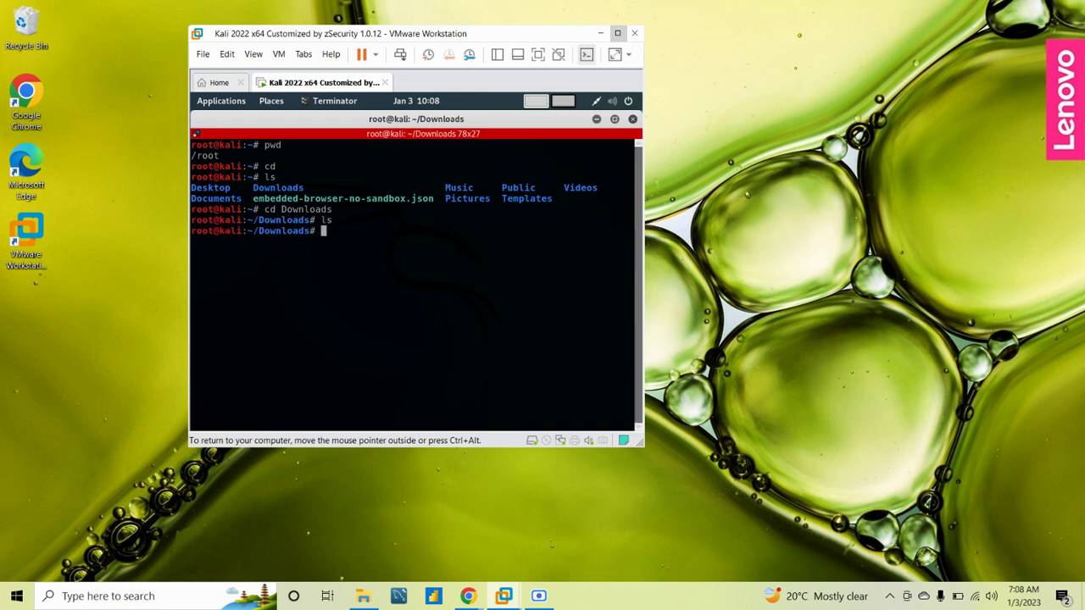
{"action": "type", "text": "cd .."}
{"action": "key", "text": "Return"}
{"action": "type", "text": "pwd"}
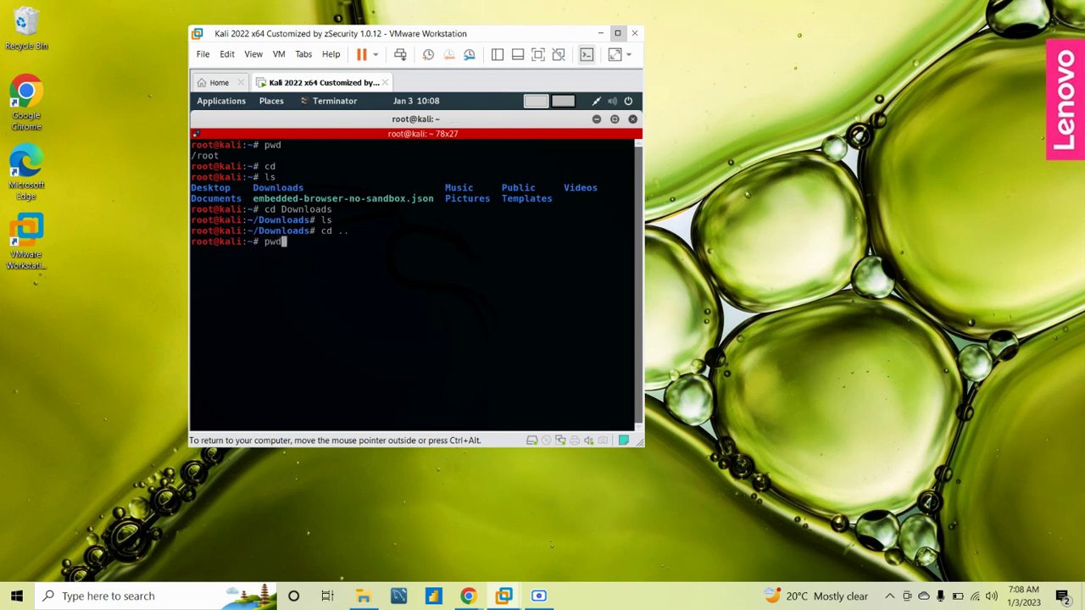
{"action": "key", "text": "Return"}
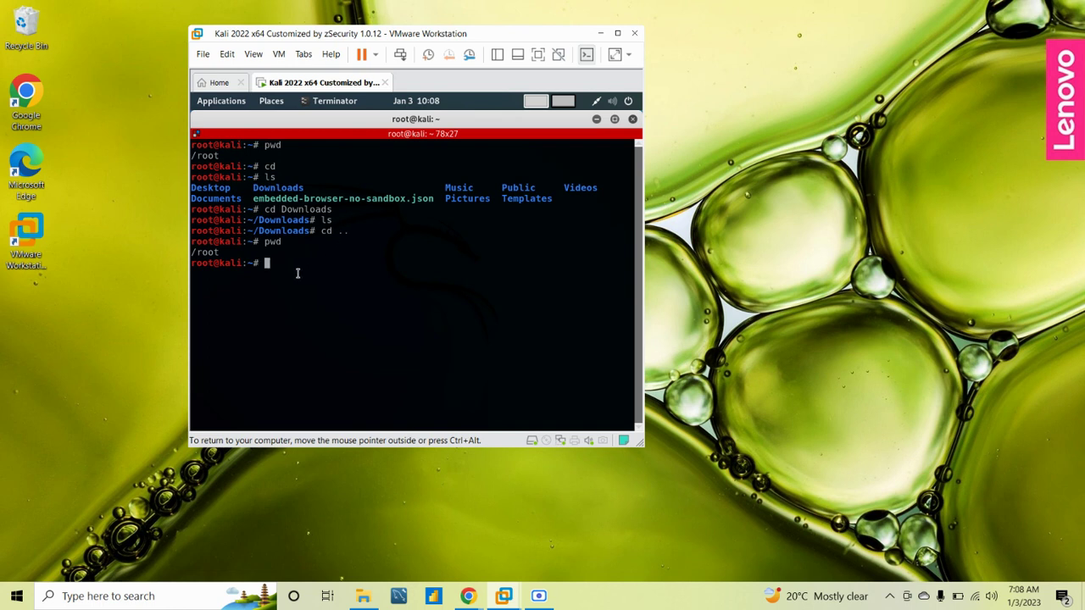
Split the Kali terminal horizontally into top and bottom panes
{"action": "right_click", "coordinate": [271, 260]}
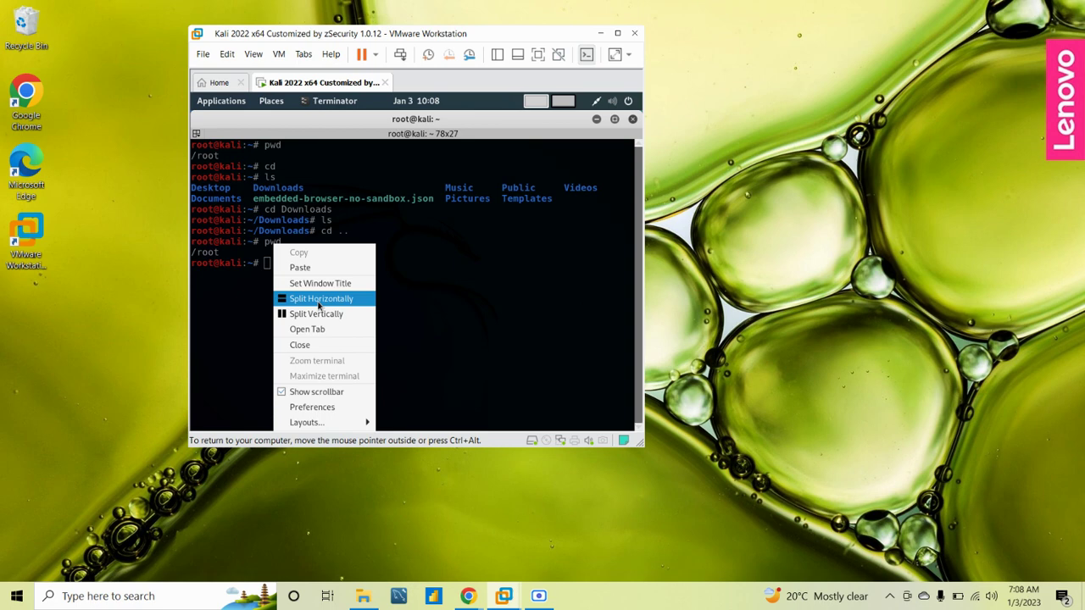
{"action": "left_click", "coordinate": [319, 300]}
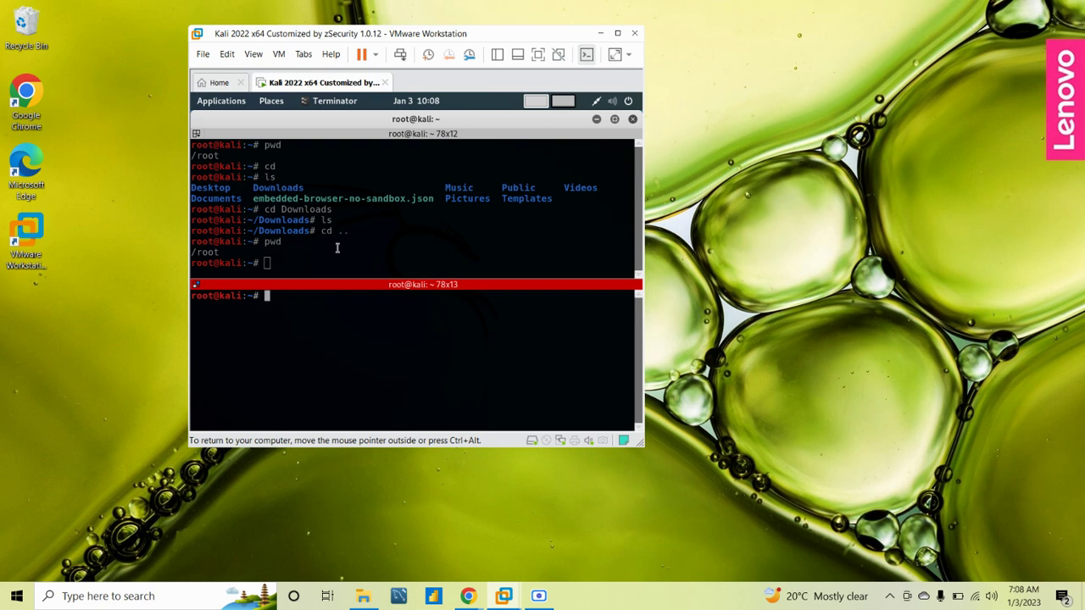
{"action": "left_click", "coordinate": [359, 238]}
{"action": "left_click", "coordinate": [351, 334]}
Split the bottom pane vertically into left and right halves
{"action": "left_click", "coordinate": [378, 253]}
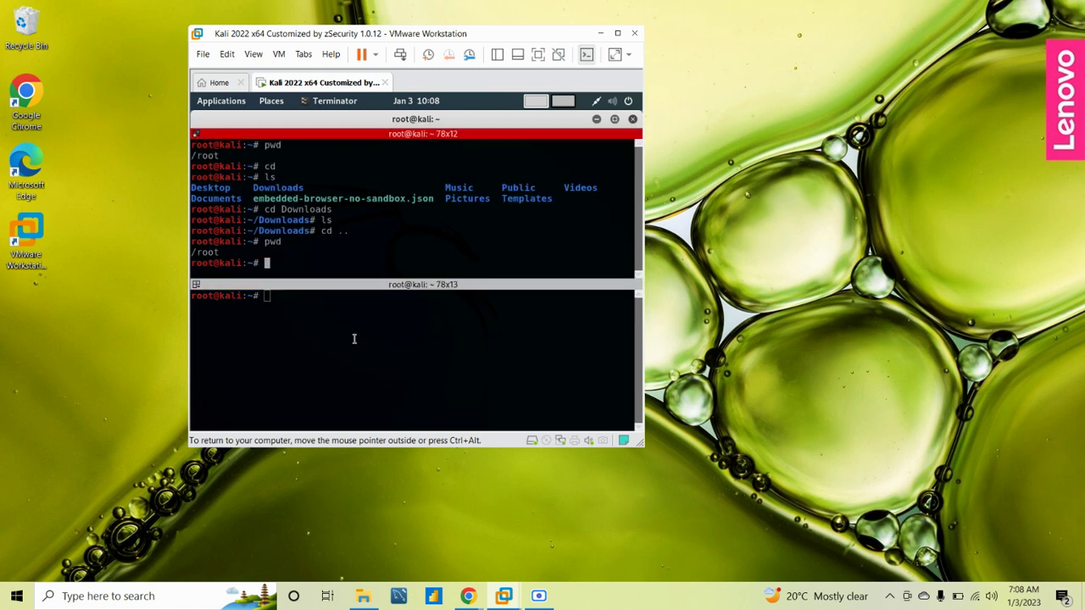
{"action": "right_click", "coordinate": [272, 315]}
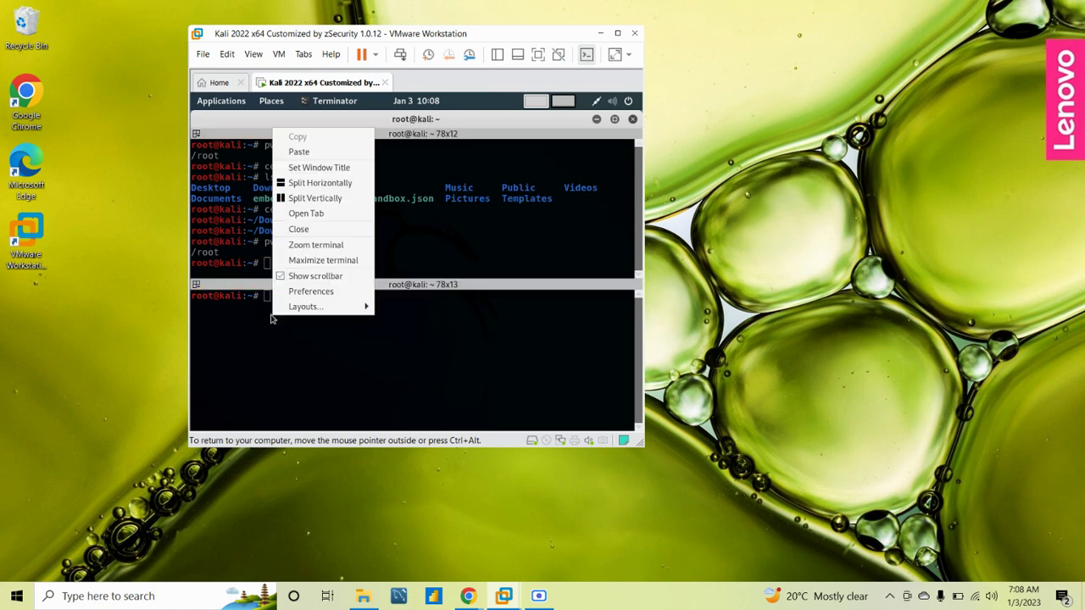
{"action": "left_click", "coordinate": [315, 199]}
Switch focus between the top, bottom-left and bottom-right panes to check each shell
{"action": "left_click", "coordinate": [260, 344]}
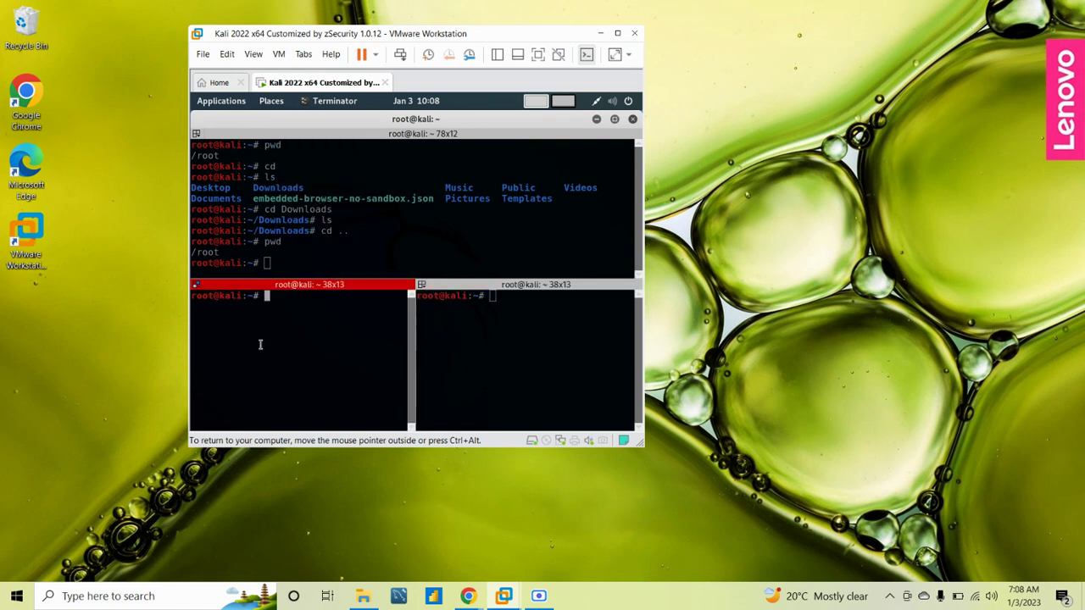
{"action": "left_click", "coordinate": [497, 338]}
{"action": "left_click", "coordinate": [449, 223]}
{"action": "left_click", "coordinate": [327, 343]}
{"action": "left_click", "coordinate": [519, 370]}
{"action": "left_click", "coordinate": [436, 223]}
{"action": "left_click", "coordinate": [458, 374]}
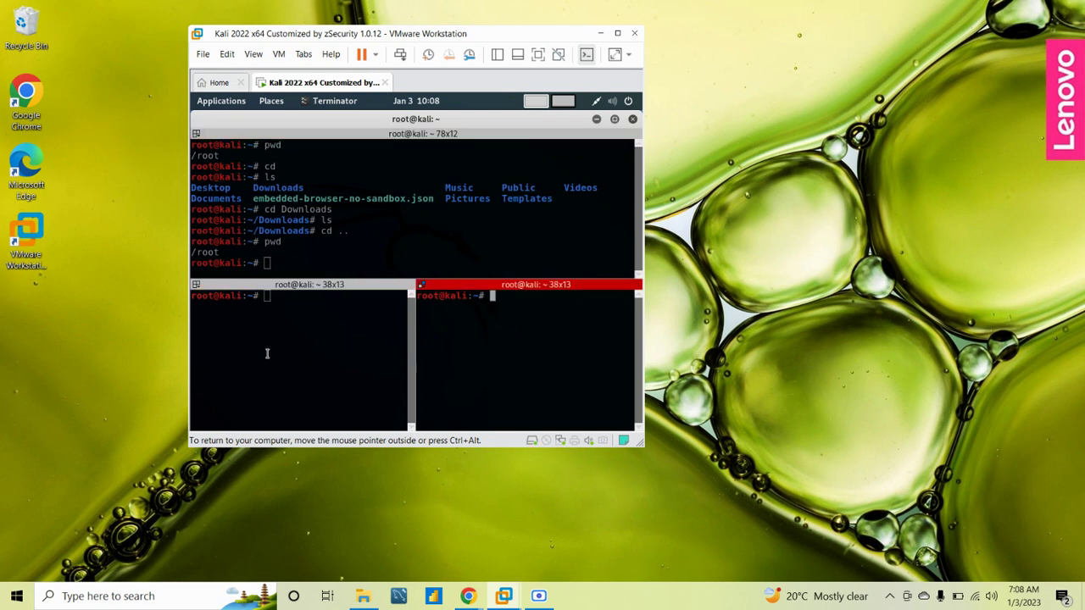
{"action": "left_click", "coordinate": [359, 255]}
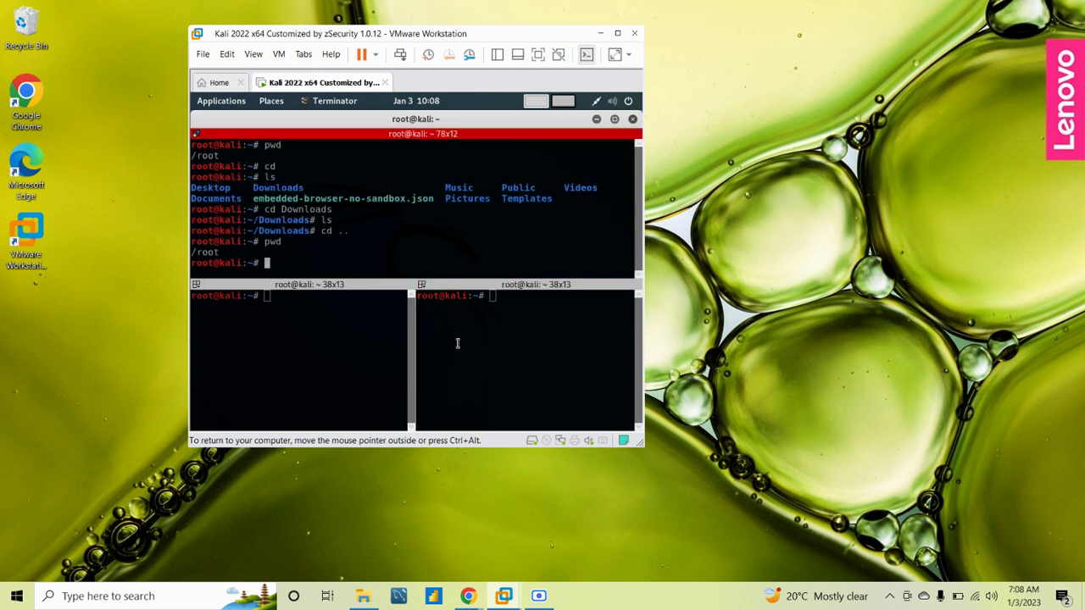
{"action": "left_click", "coordinate": [457, 344]}
{"action": "left_click", "coordinate": [295, 337]}
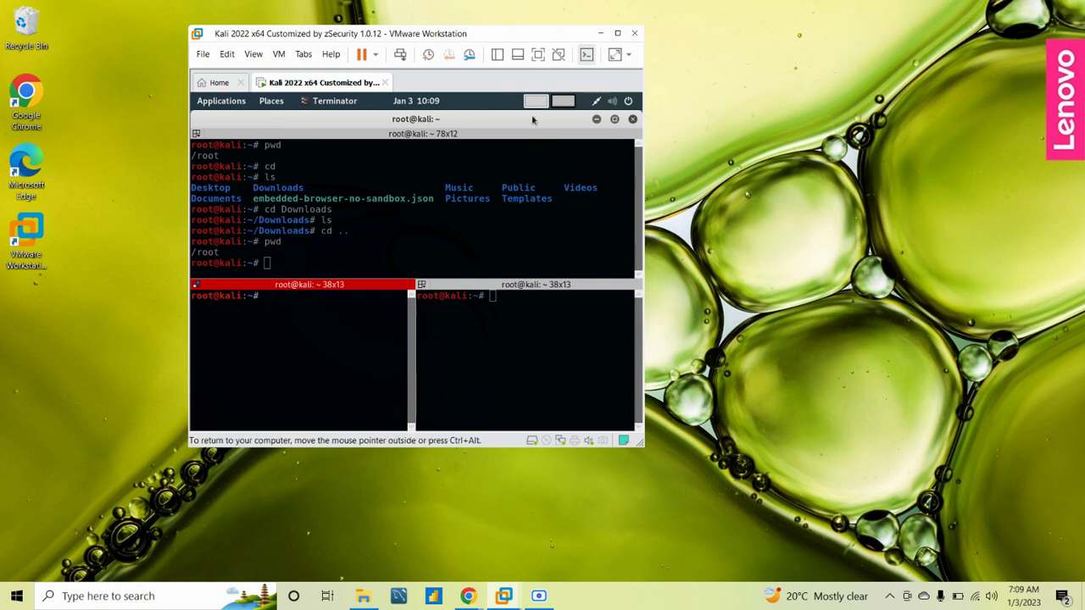
Nudge the VMware window down-right and bring the Scre.io Screen Recorder to the front
{"action": "left_click_drag", "start_coordinate": [481, 39], "coordinate": [508, 61]}
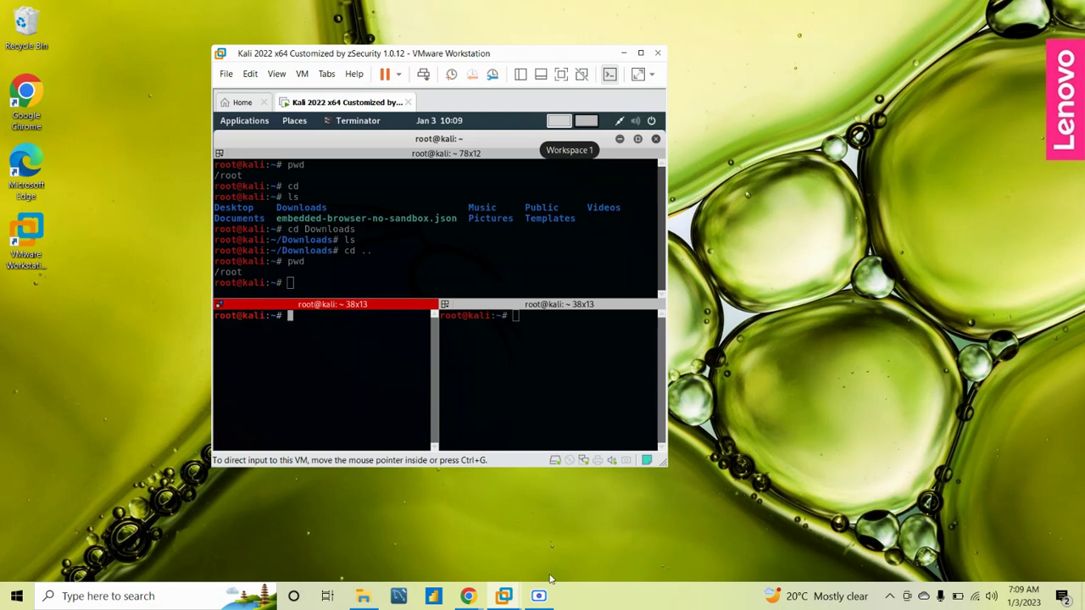
{"action": "left_click", "coordinate": [534, 601]}
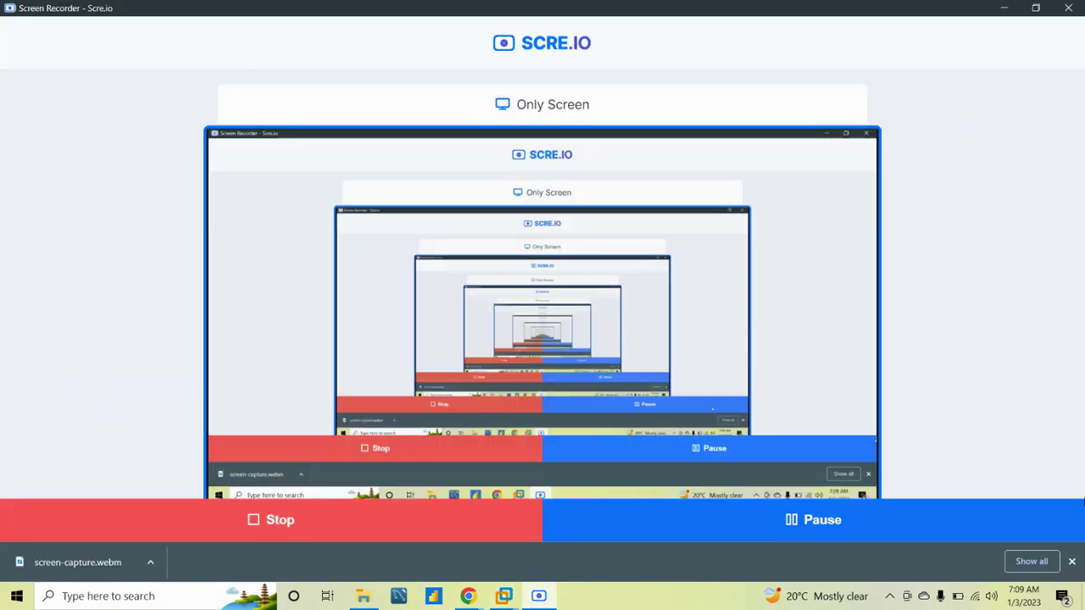